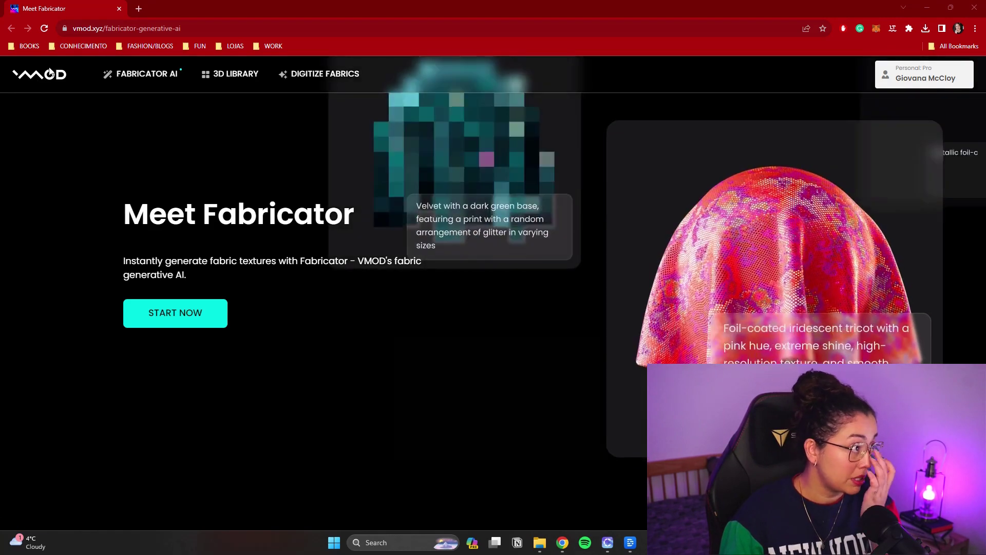
Browse the Digital Fabrics collection in the VMOD 3D library
left_click(44, 77)
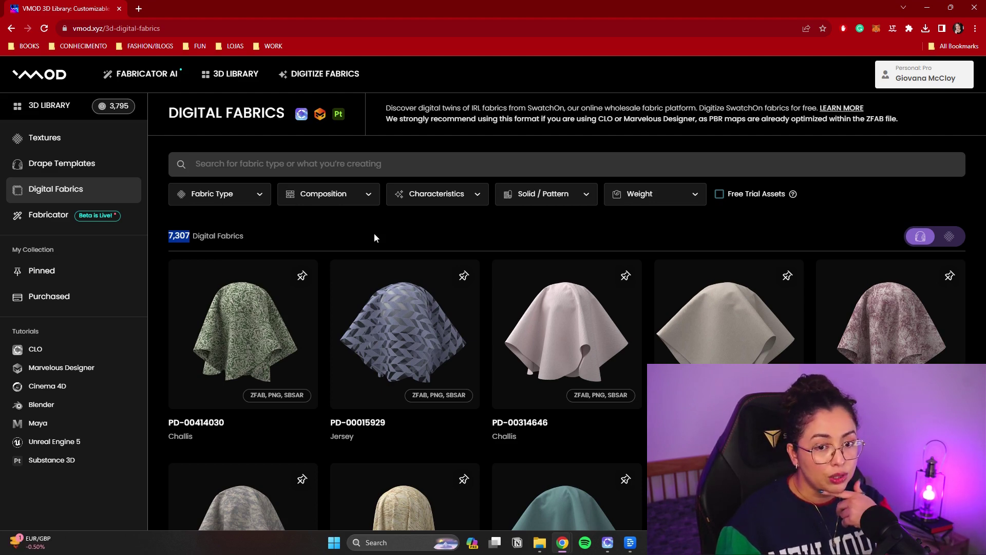
scroll(581, 238, "down", 3)
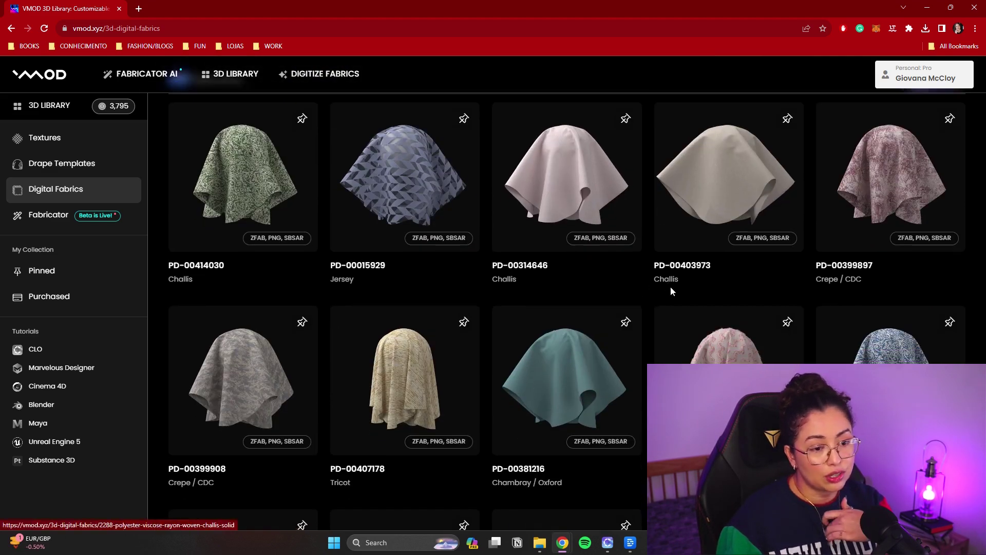
scroll(670, 286, "down", 3)
scroll(348, 379, "down", 4)
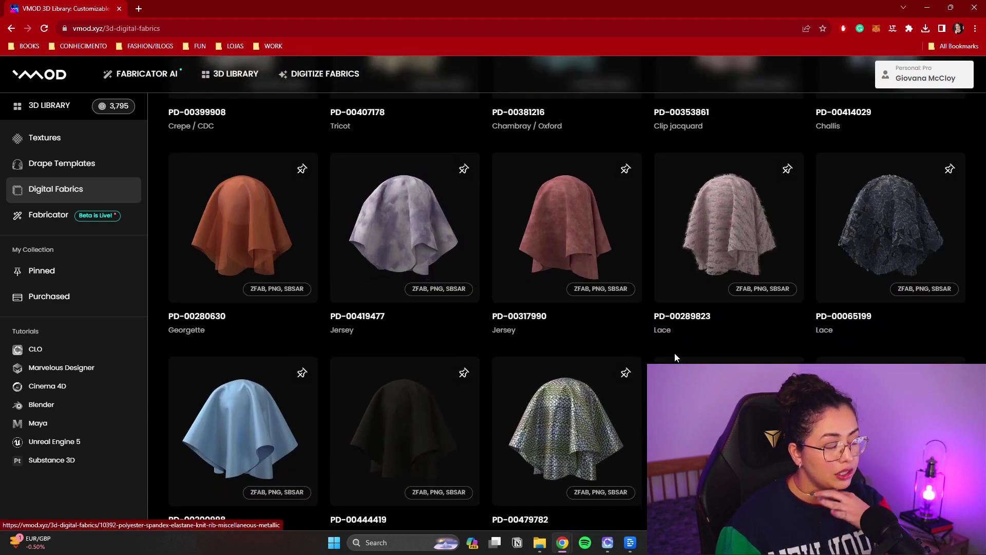
scroll(775, 340, "up", 6)
scroll(774, 337, "up", 3)
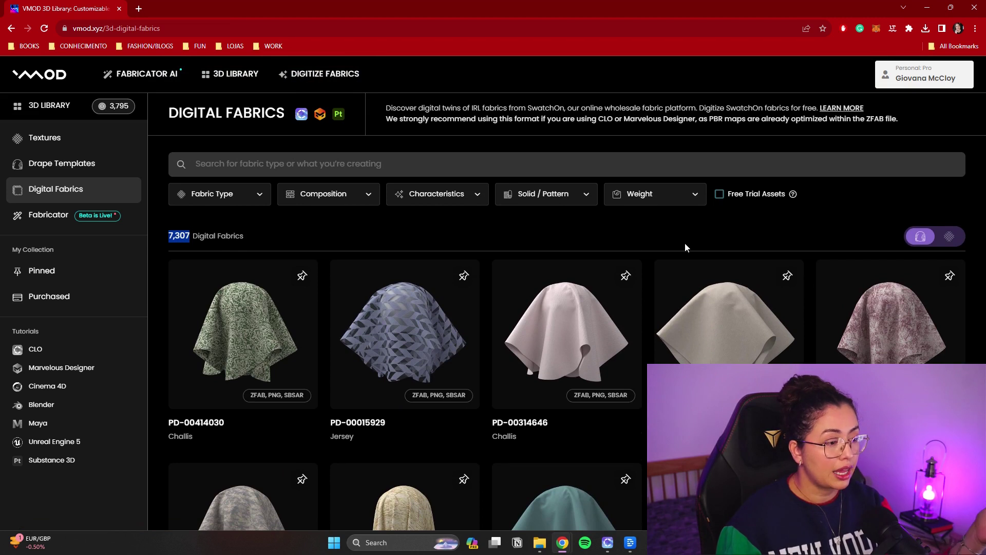
Open the Fabricator AI page and start the fabric generation tool, passing its welcome message
left_click(144, 75)
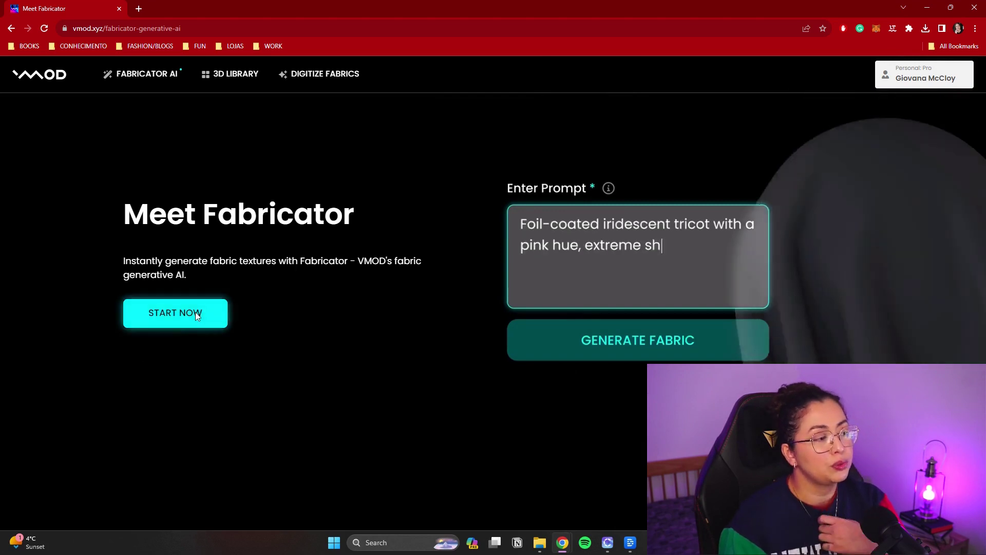
left_click(196, 313)
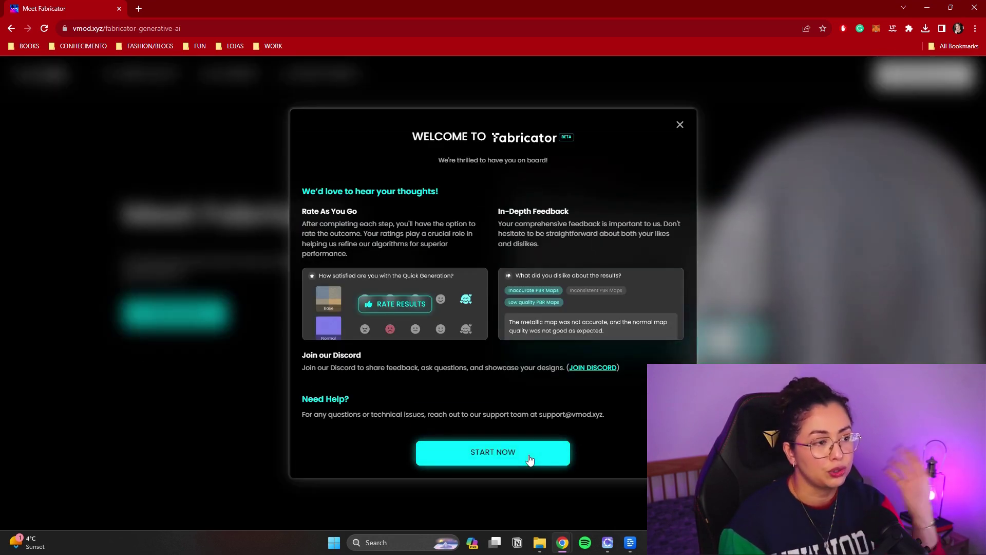
left_click(529, 456)
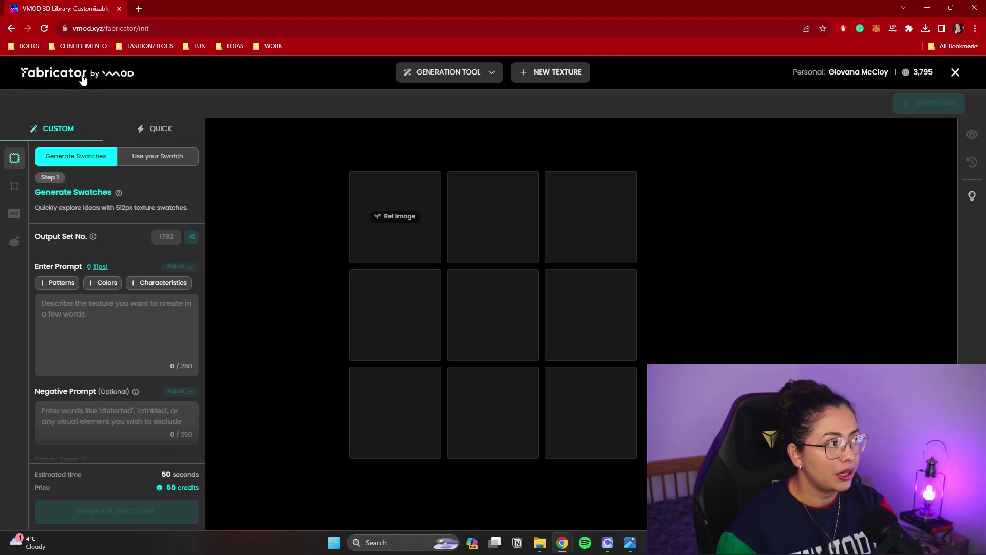
Compare the Quick and Custom generation modes, then examine the Custom mode's output set and prompt settings
left_click(162, 131)
left_click(53, 132)
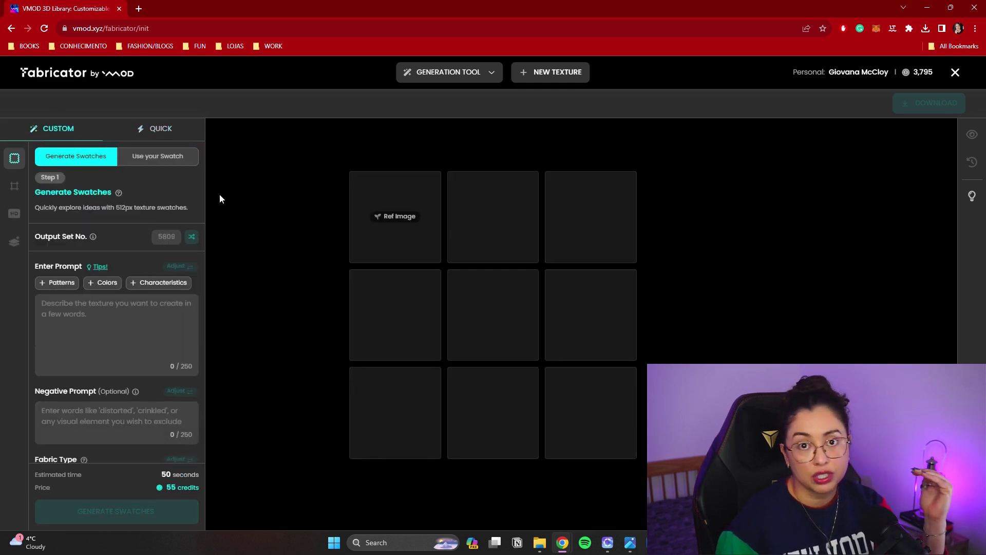
left_click(181, 136)
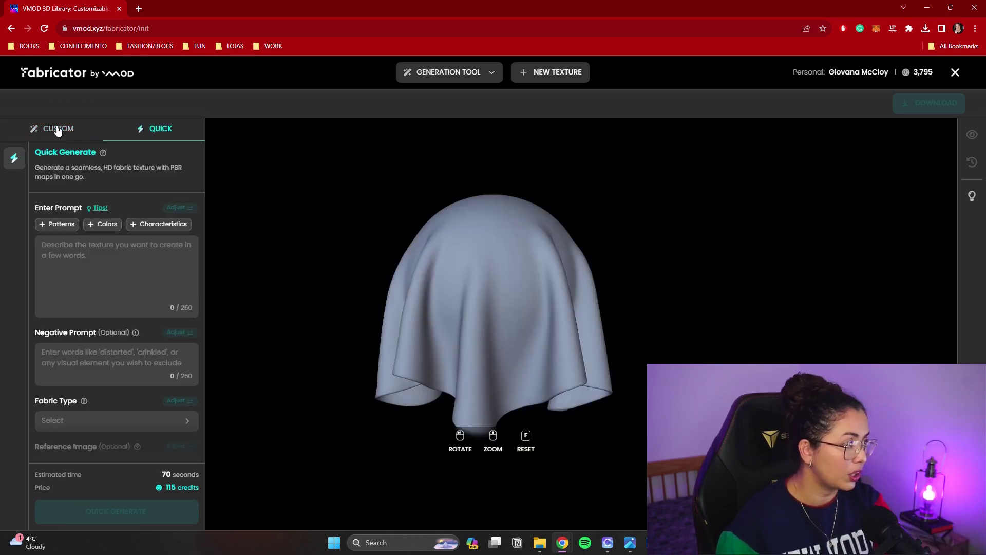
left_click(58, 131)
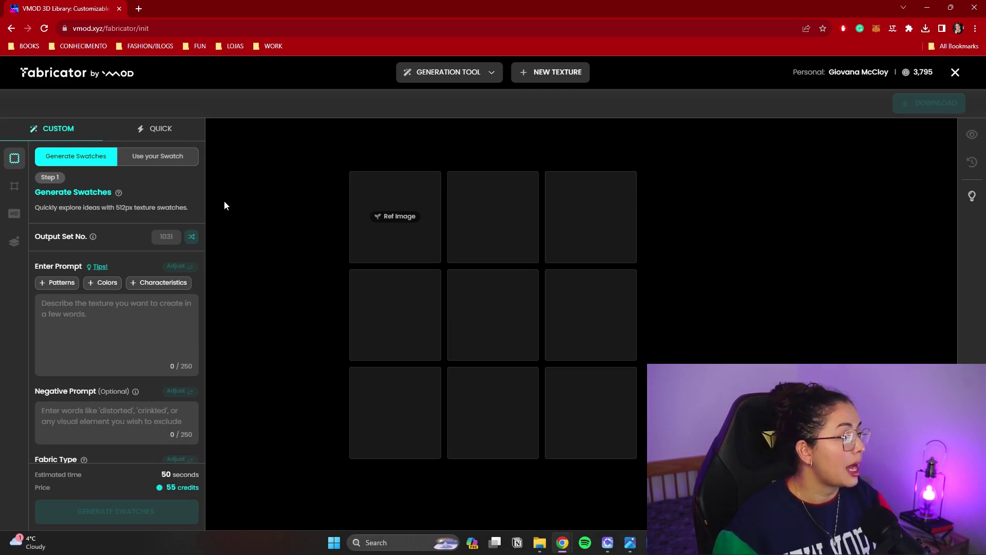
scroll(155, 192, "down", 1)
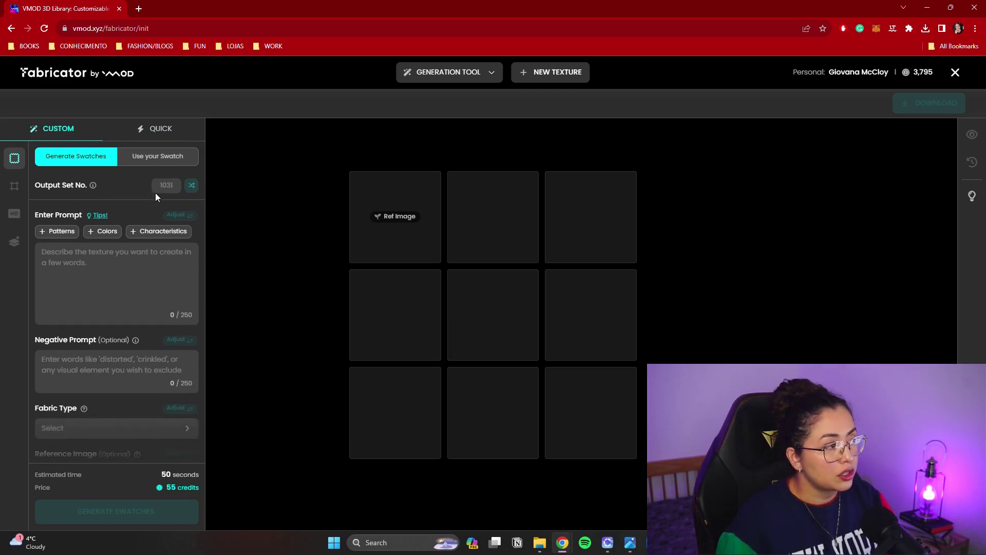
scroll(165, 203, "up", 1)
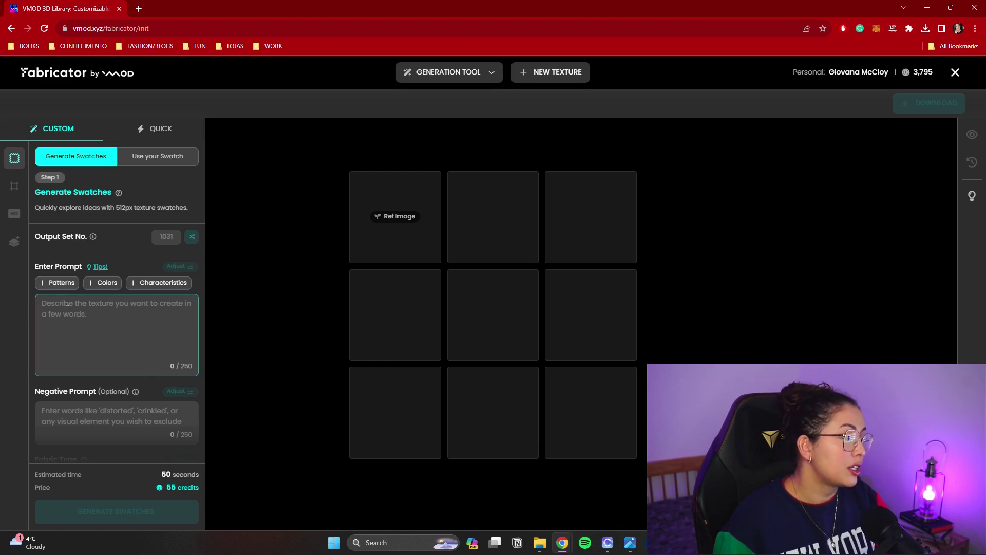
scroll(90, 308, "down", 1)
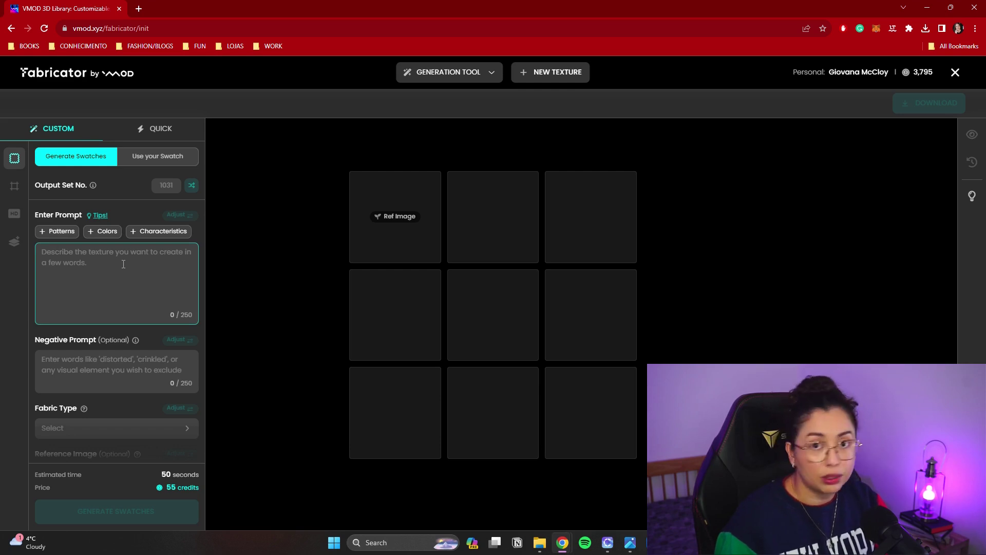
Examine the Use your Swatch image upload option and return to Generate Swatches
left_click(158, 156)
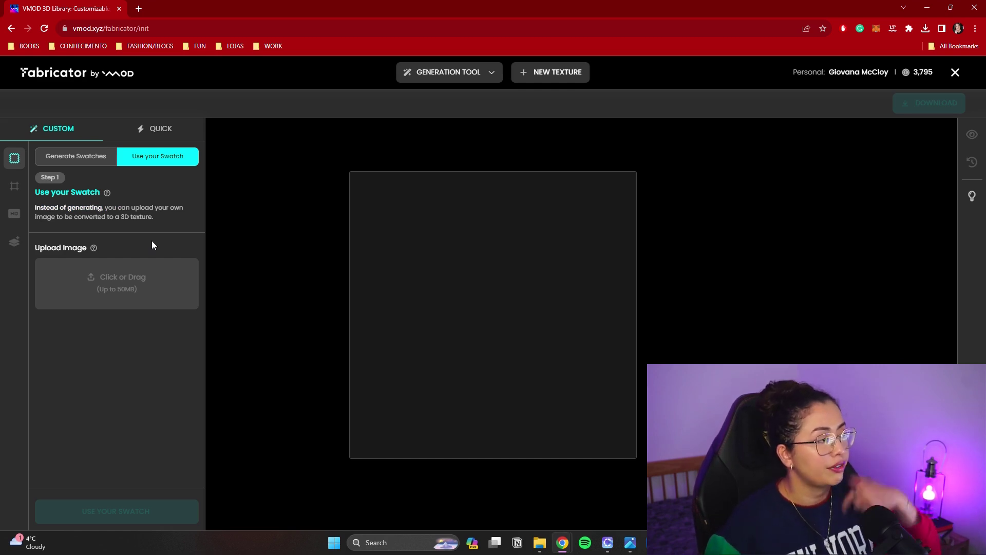
left_click(81, 161)
left_click(165, 156)
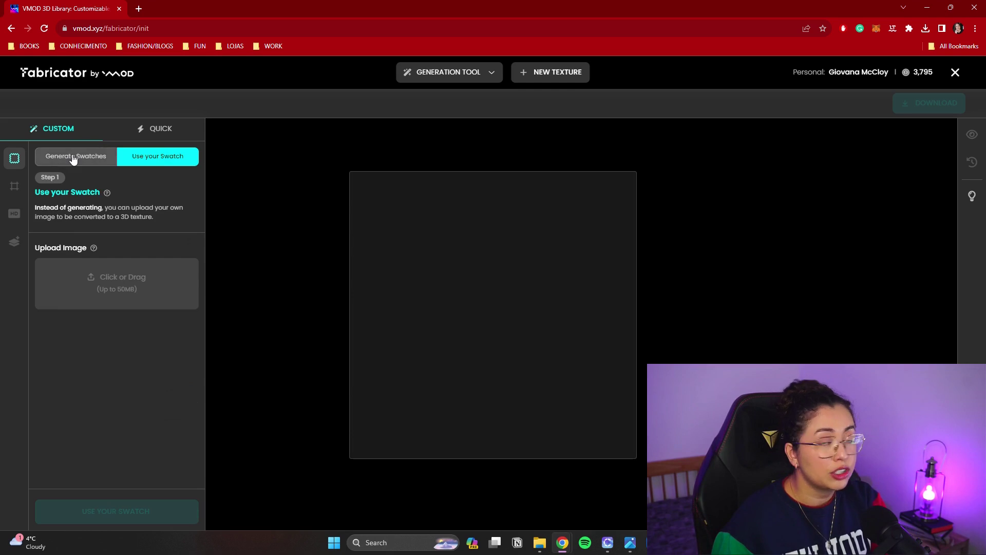
left_click(74, 158)
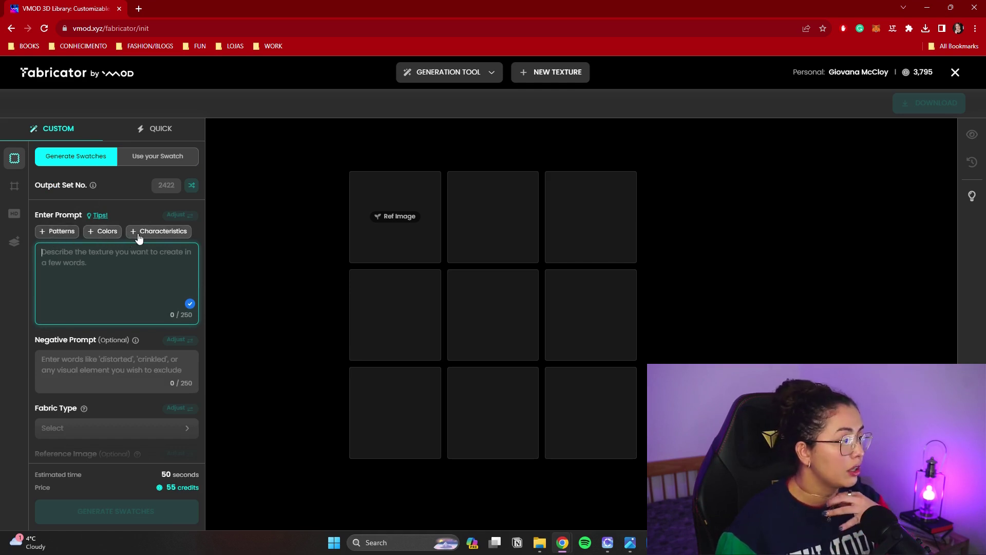
Look through the pattern prompt helper and add the Twist / Cable pattern from the Others category to the prompt
left_click(57, 231)
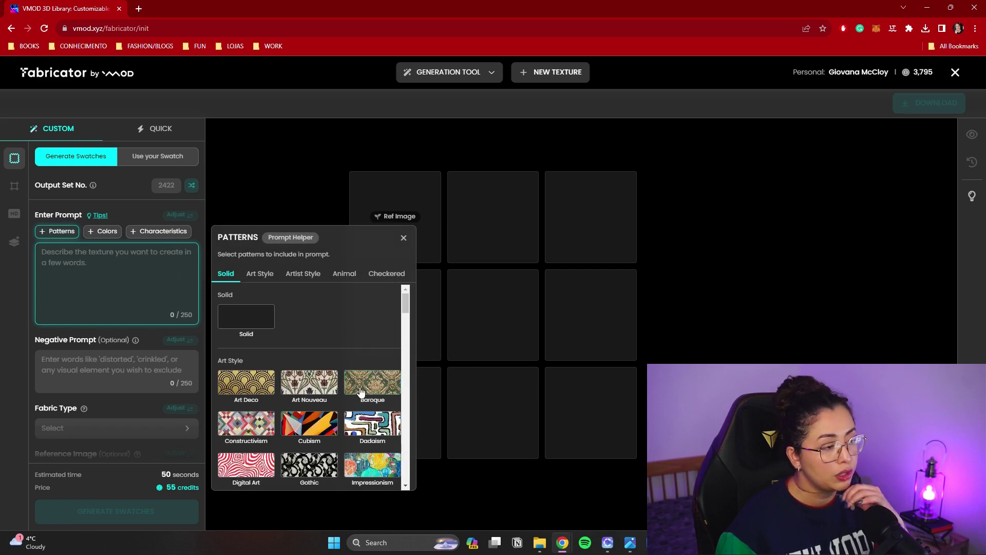
scroll(342, 334, "down", 5)
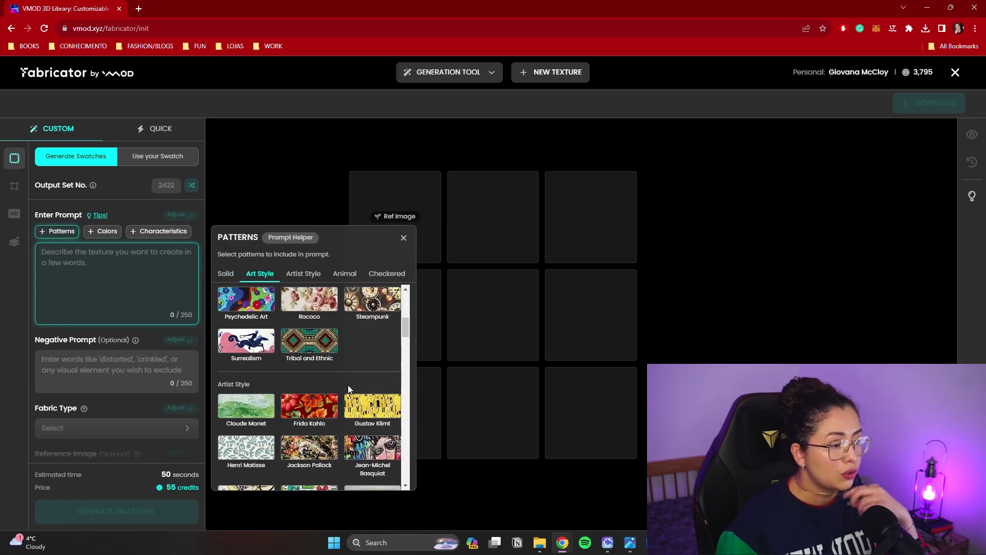
scroll(308, 380, "down", 2)
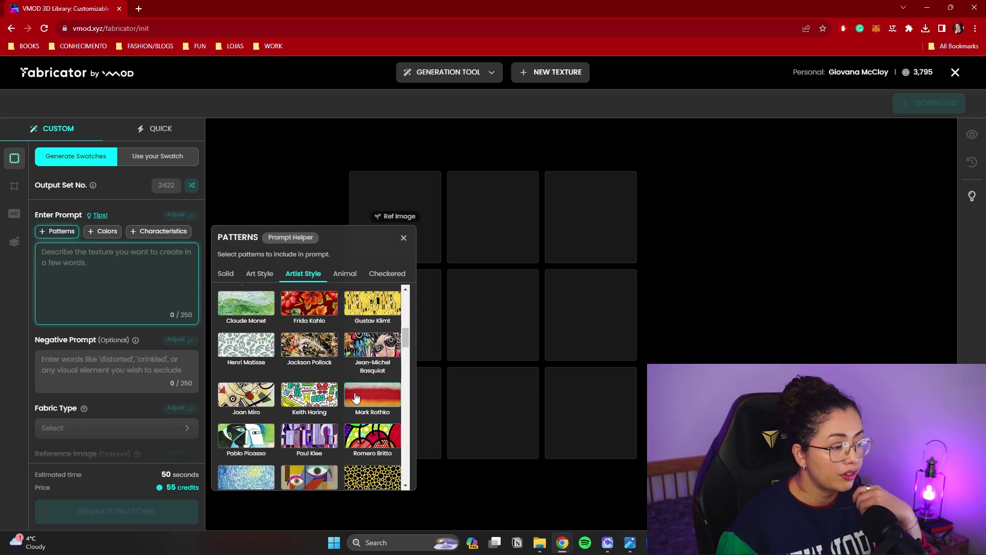
scroll(332, 408, "down", 3)
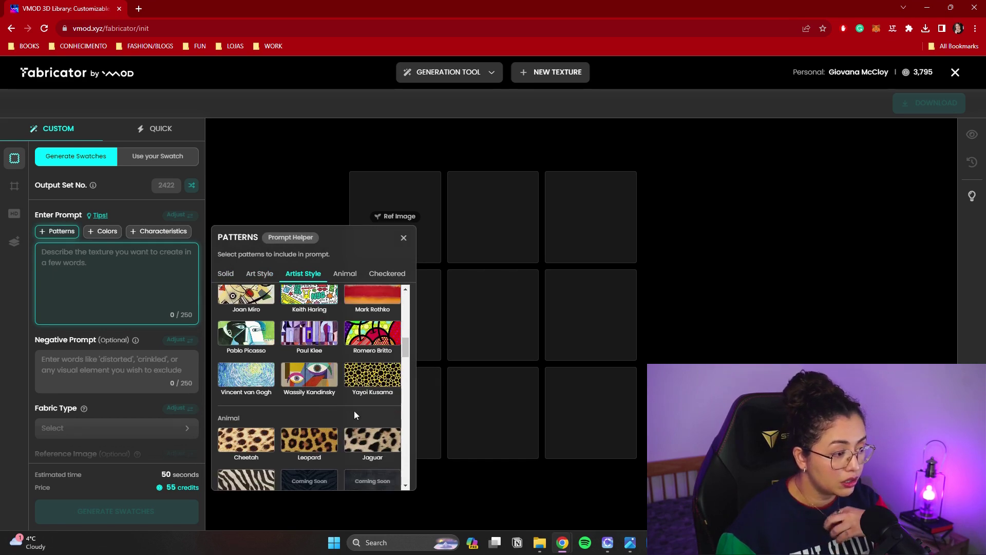
scroll(329, 391, "up", 5)
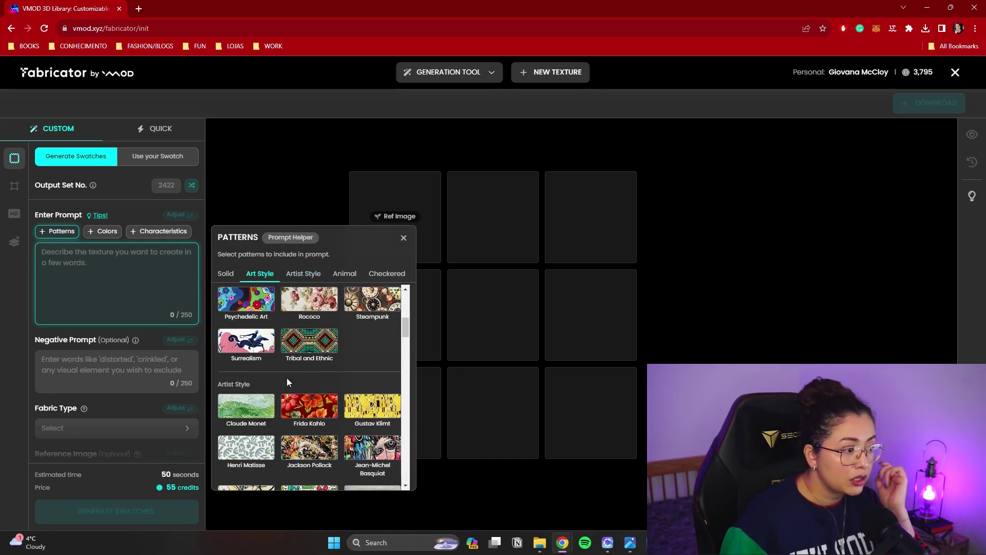
scroll(286, 377, "down", 4)
scroll(288, 382, "down", 5)
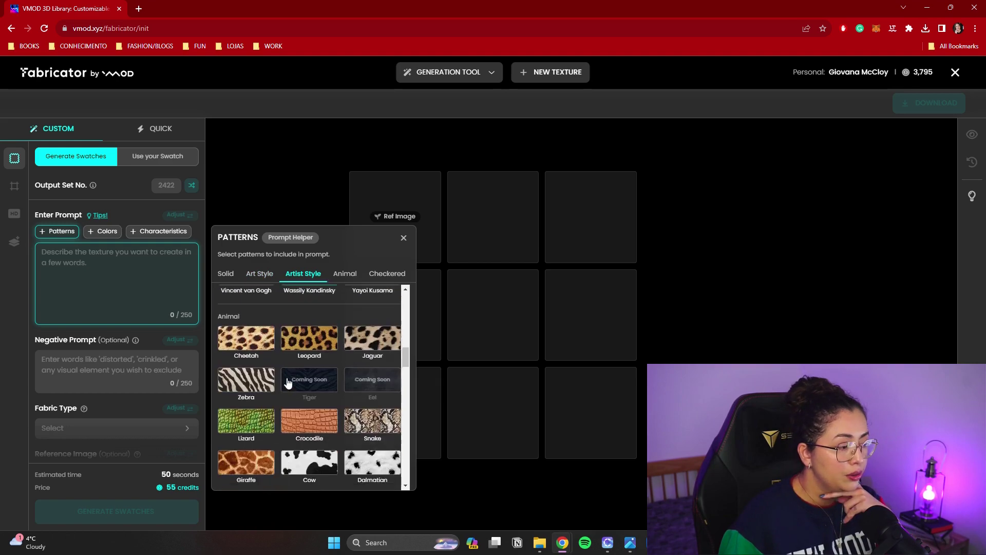
scroll(329, 380, "down", 6)
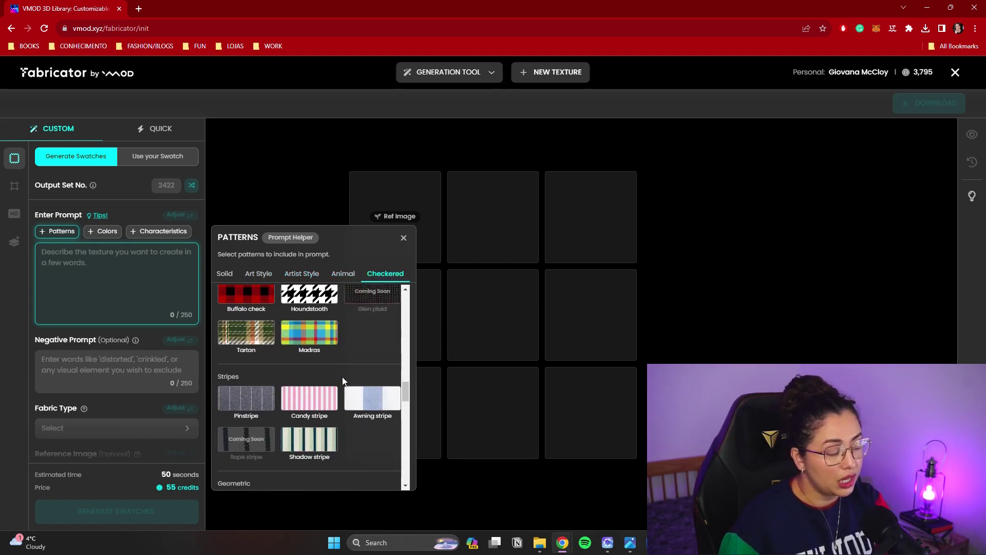
scroll(342, 380, "down", 5)
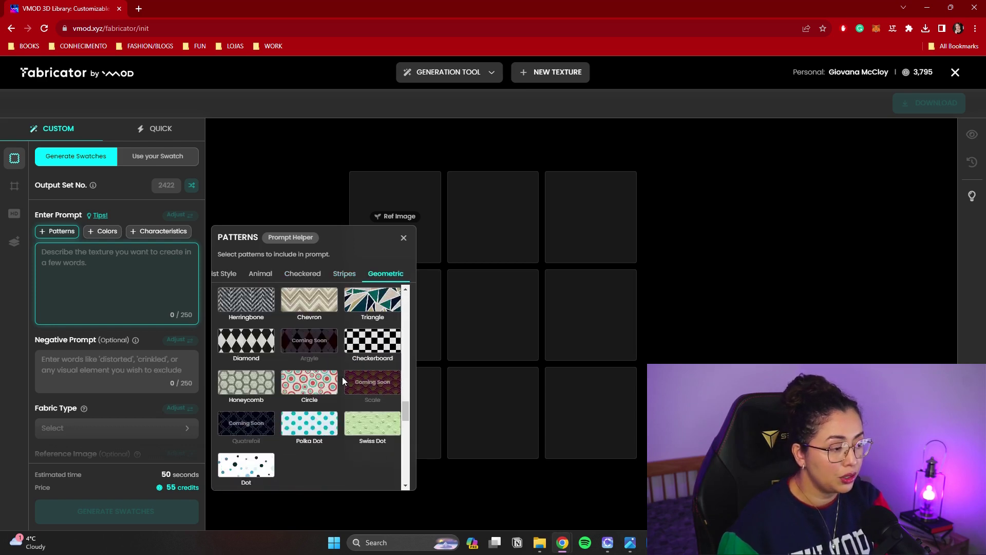
scroll(343, 380, "down", 2)
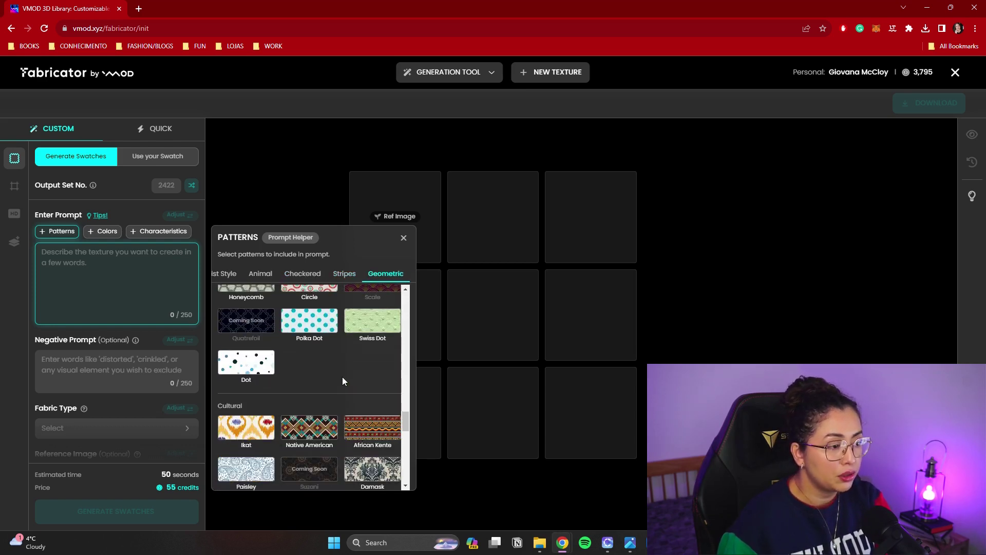
scroll(343, 380, "down", 2)
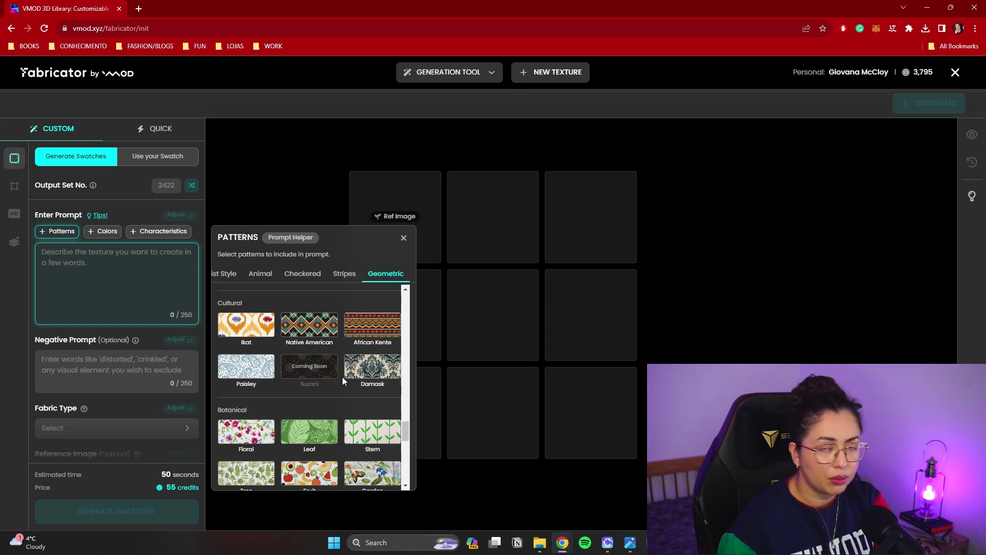
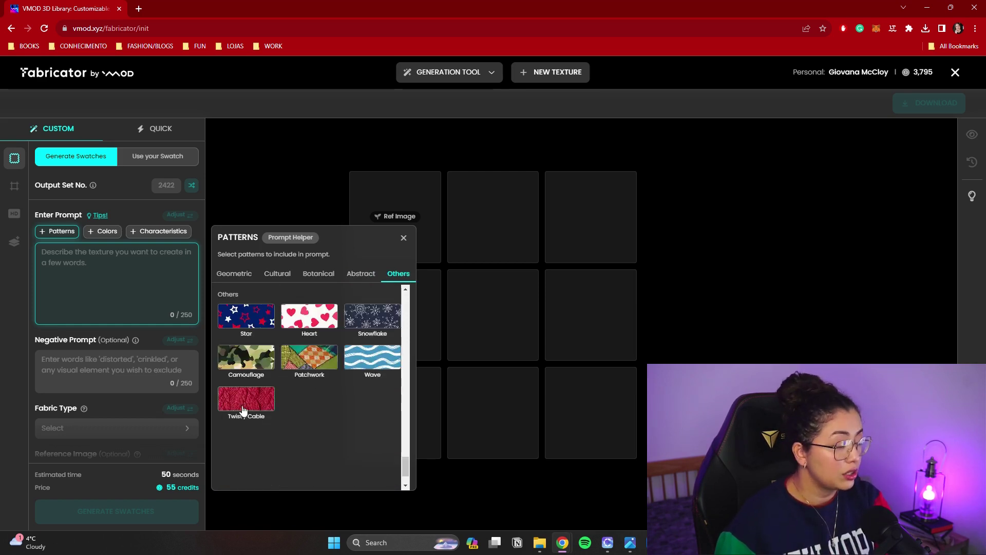
left_click(252, 406)
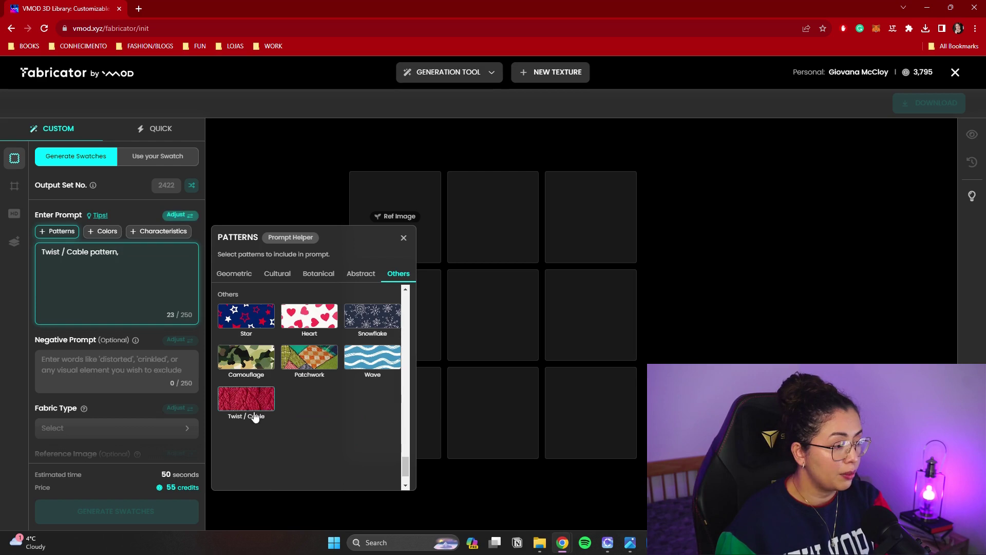
Add the colors Red, Dark Maroon, Forest Green and White to the prompt with the color prompt helper
left_click(116, 232)
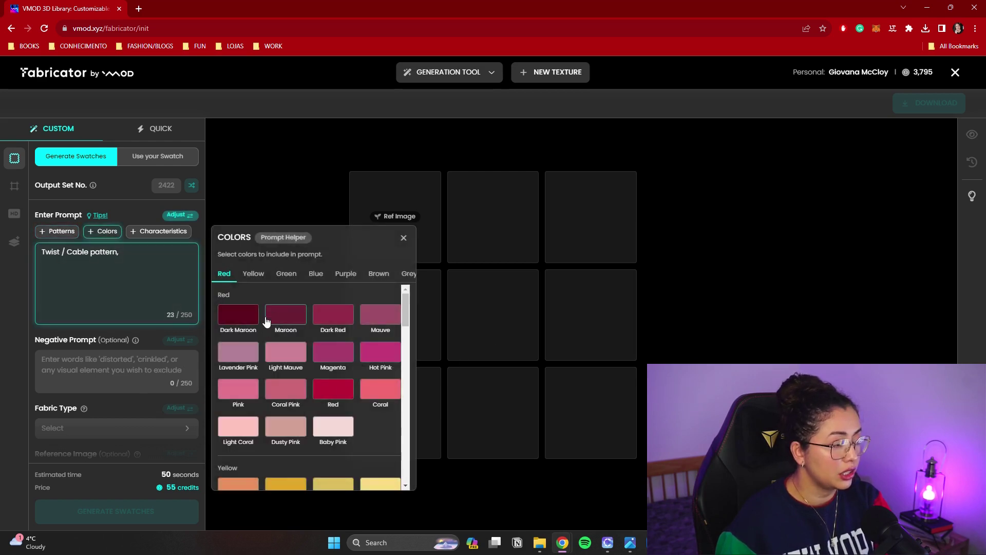
scroll(388, 402, "down", 10)
scroll(388, 401, "down", 3)
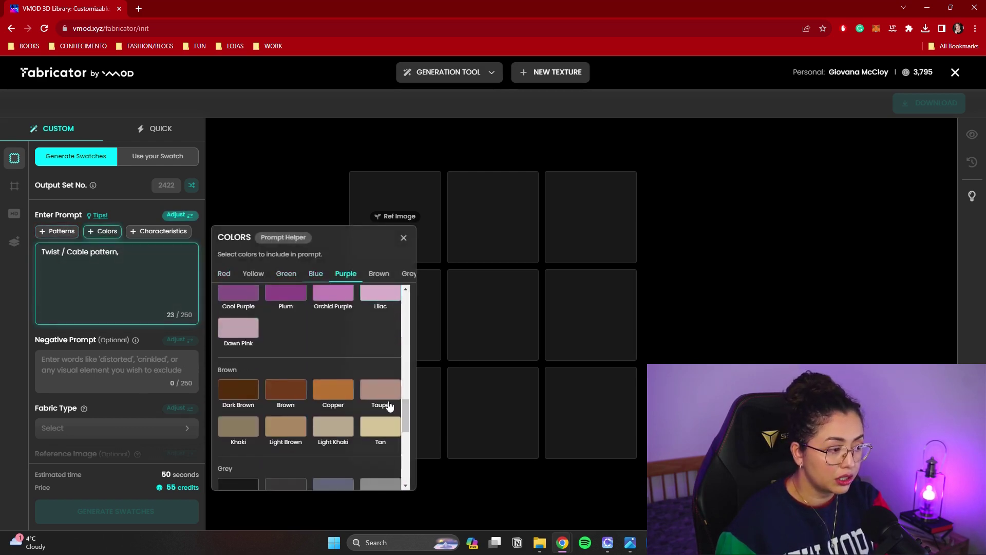
scroll(359, 409, "up", 12)
scroll(359, 409, "up", 2)
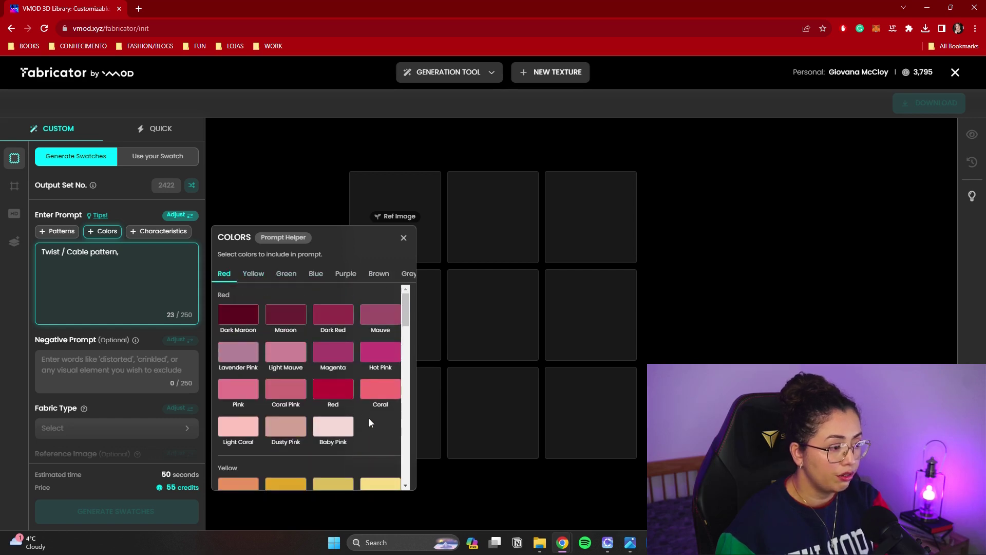
left_click(333, 393)
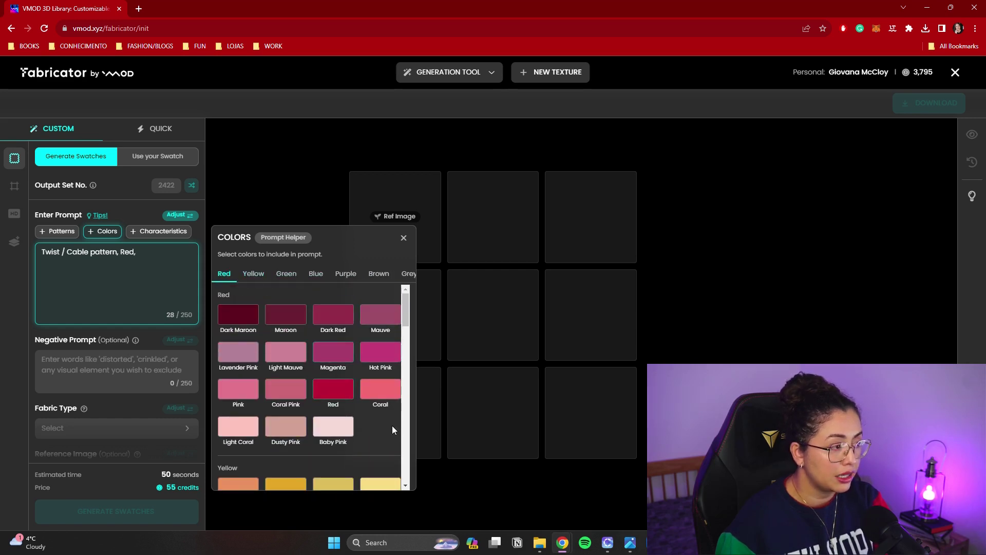
left_click(234, 314)
scroll(308, 411, "down", 5)
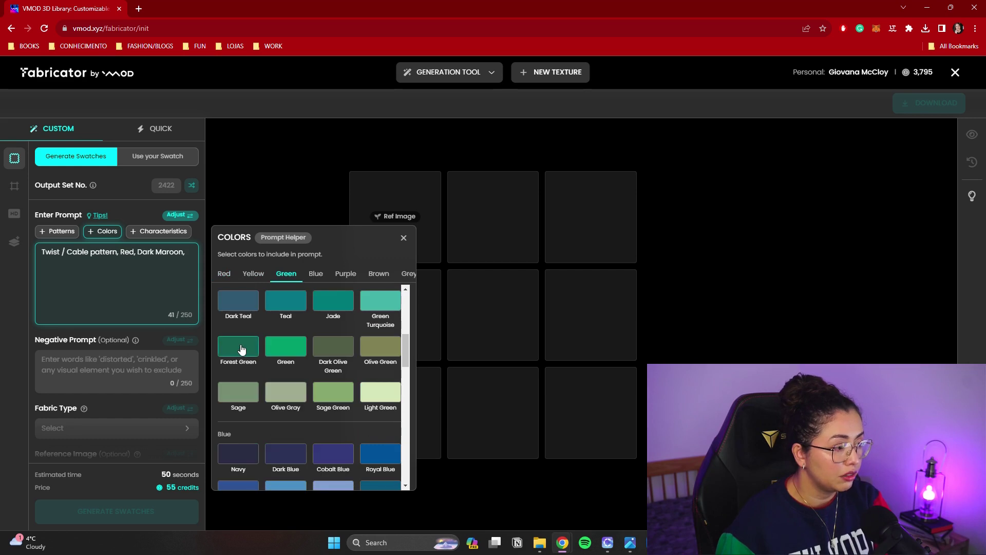
left_click(242, 349)
scroll(301, 427, "down", 8)
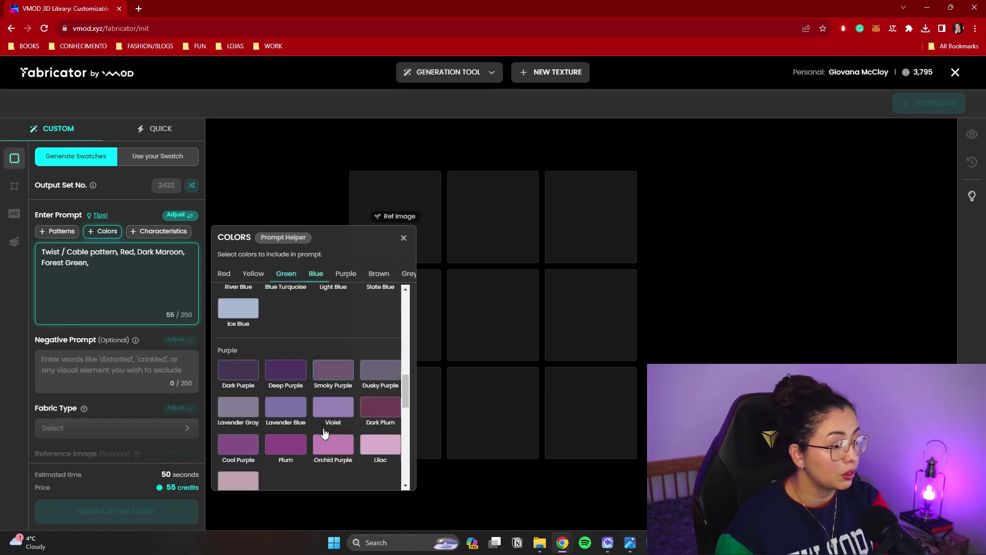
left_click(238, 452)
Look through the characteristics prompt helper and add Woolen yarn from the Yarn Effect category to the prompt
left_click(159, 227)
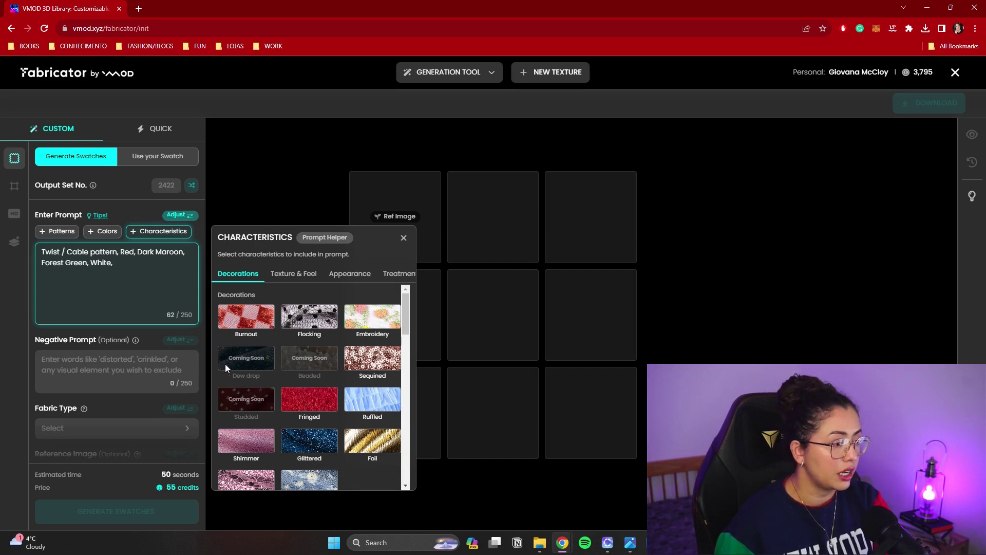
scroll(248, 405, "down", 10)
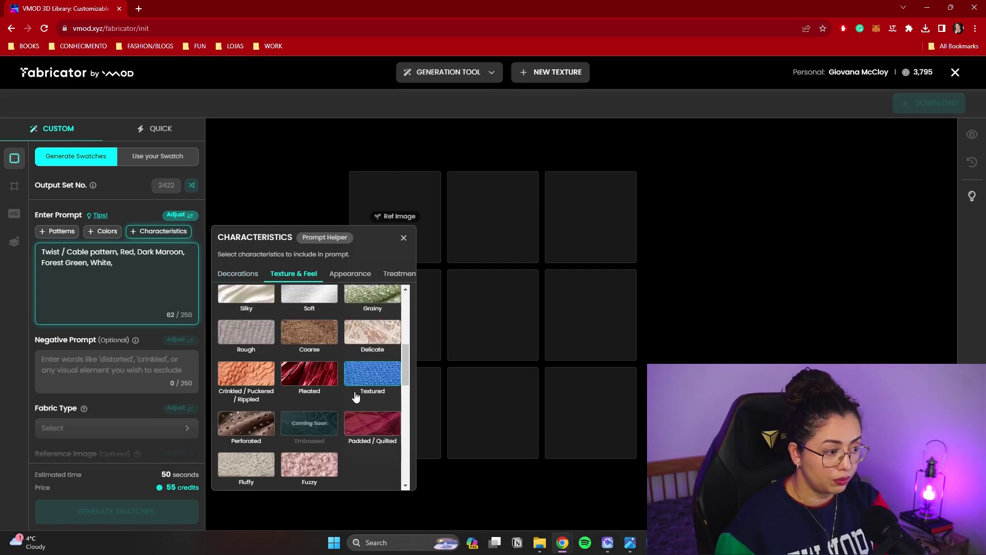
scroll(371, 412, "down", 2)
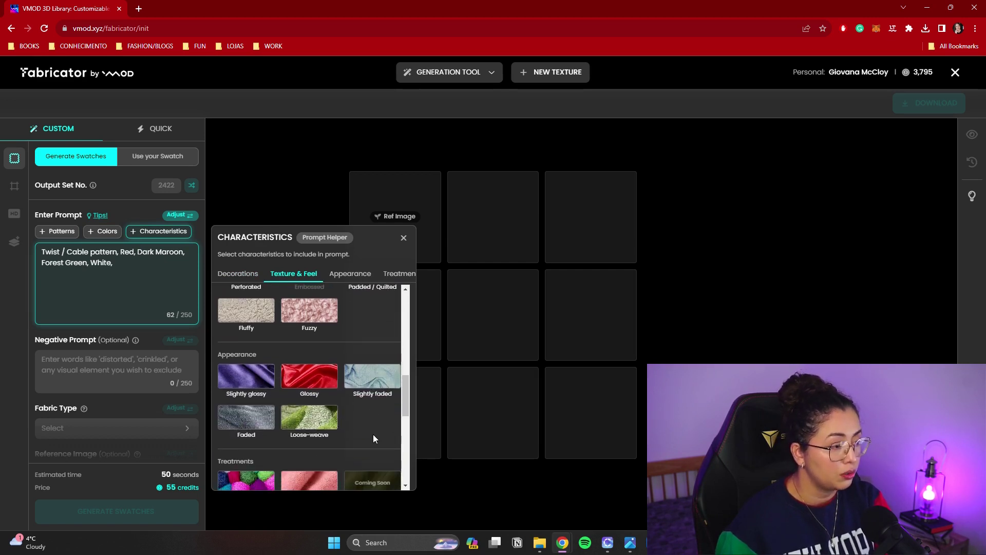
scroll(373, 433, "down", 1)
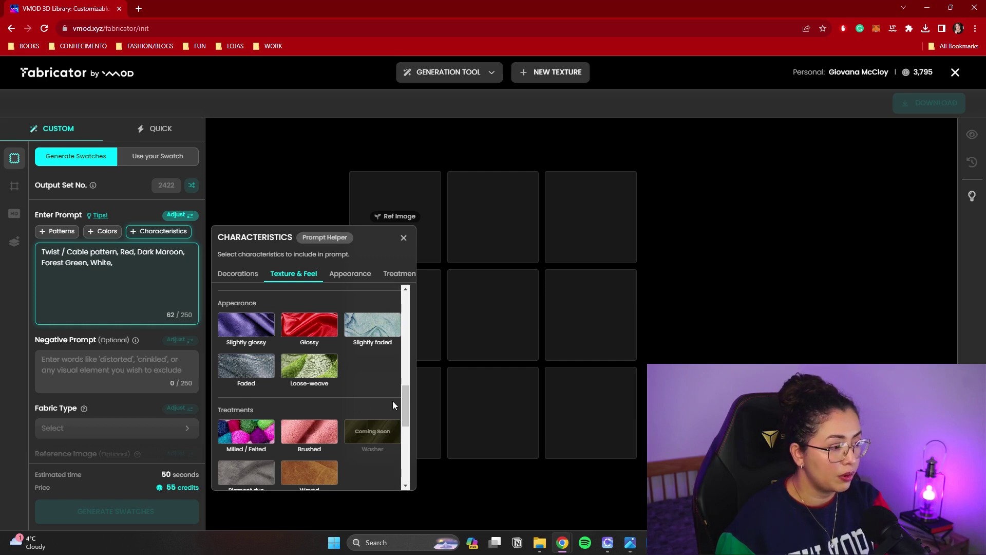
scroll(393, 401, "down", 3)
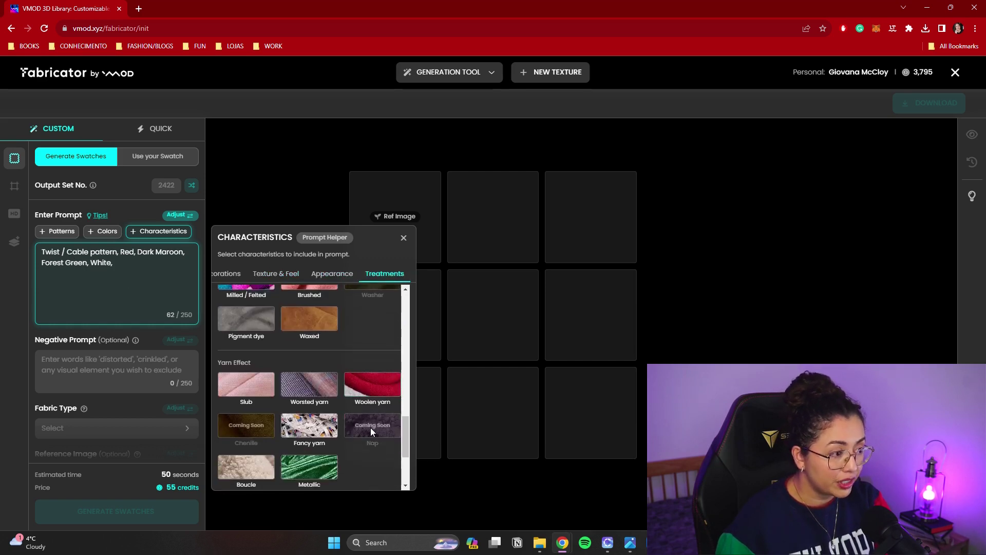
scroll(375, 455, "down", 1)
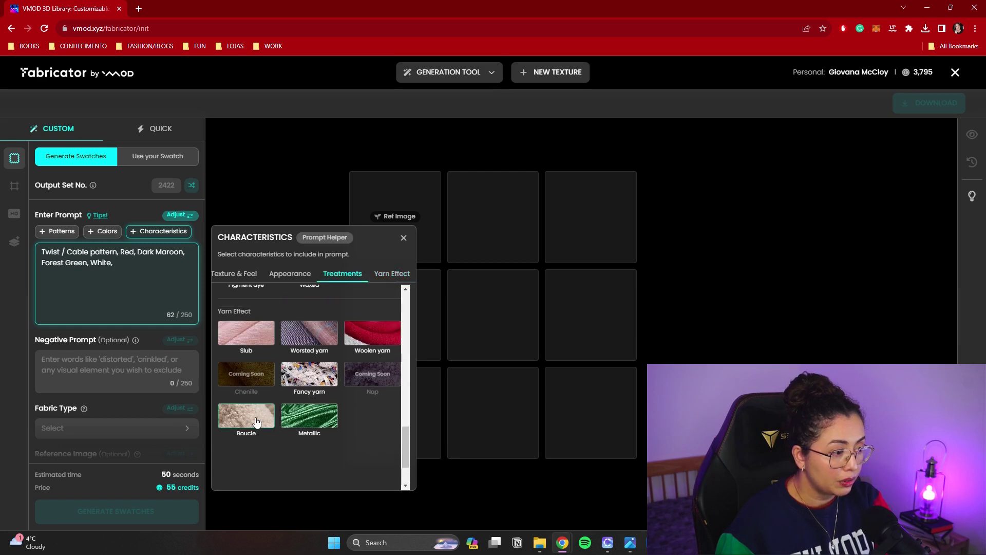
scroll(360, 437, "up", 2)
left_click(378, 445)
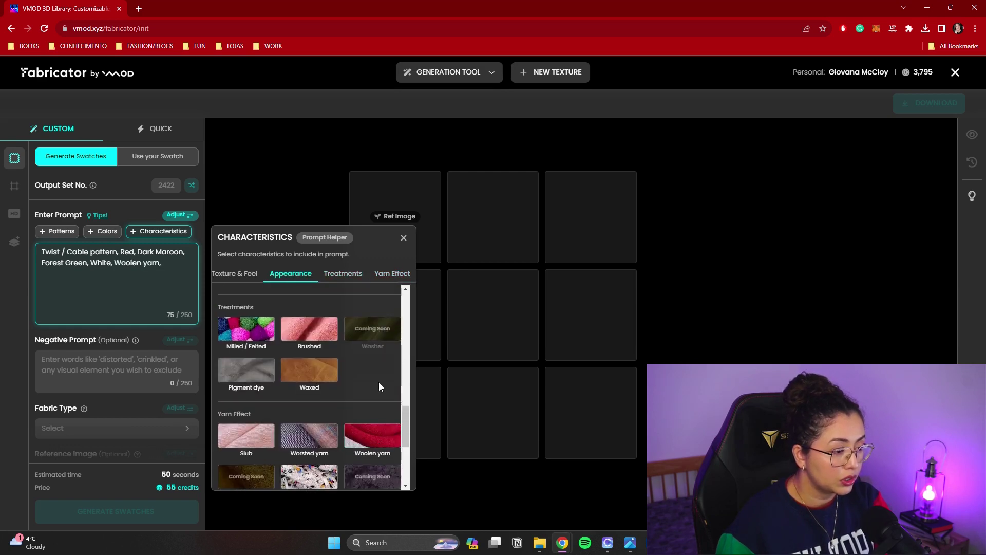
Add the Silky characteristic from the Texture & Feel category to the prompt
scroll(378, 385, "up", 5)
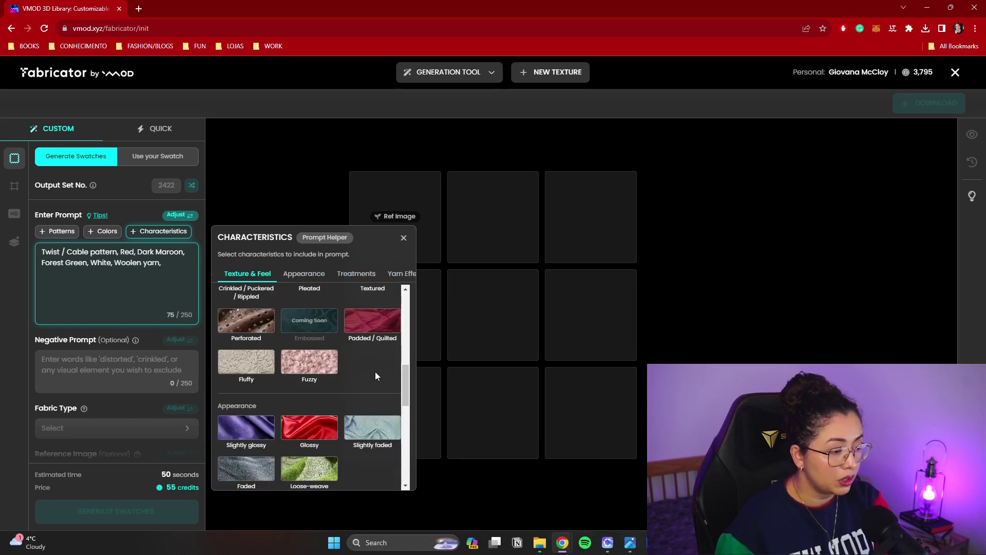
scroll(372, 411, "up", 3)
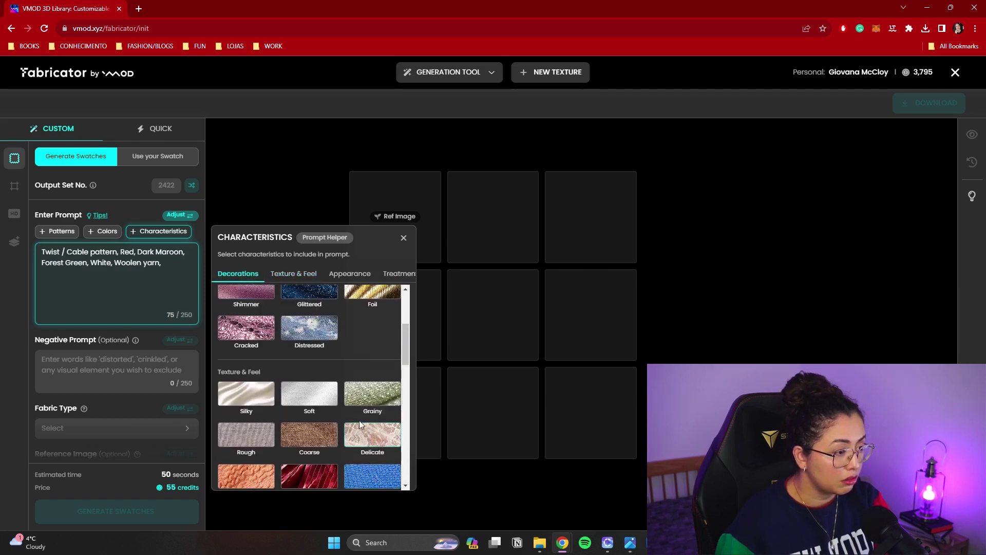
left_click(243, 398)
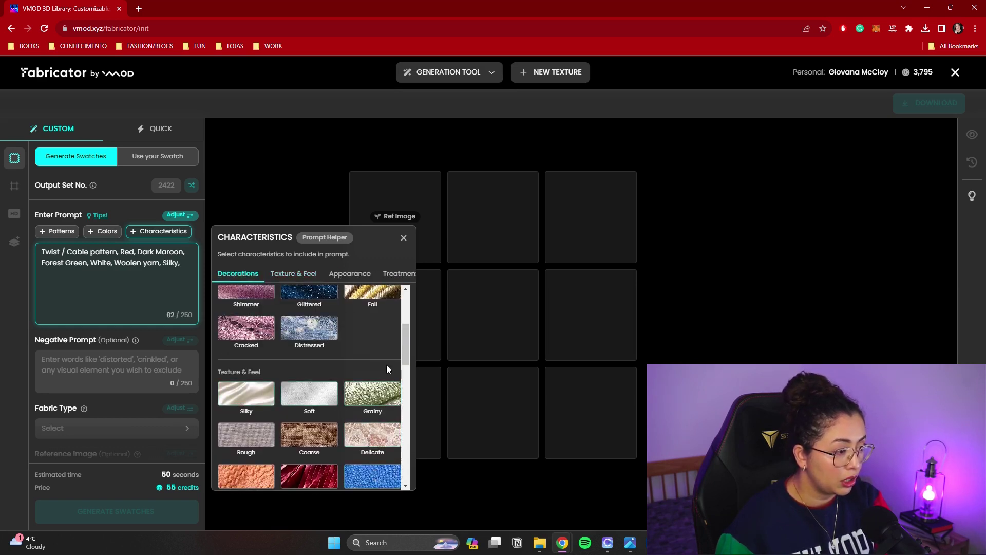
scroll(387, 365, "up", 2)
scroll(359, 406, "down", 6)
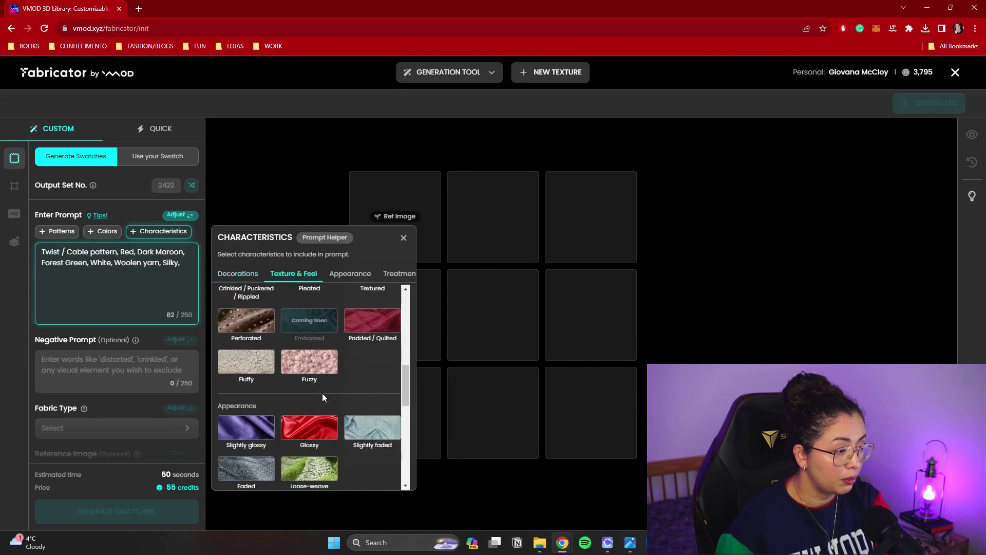
Delete the word Silky from the end of the prompt
left_click(186, 261)
key("BackSpace")
key("BackSpace")
key("BackSpace")
key("BackSpace")
key("BackSpace")
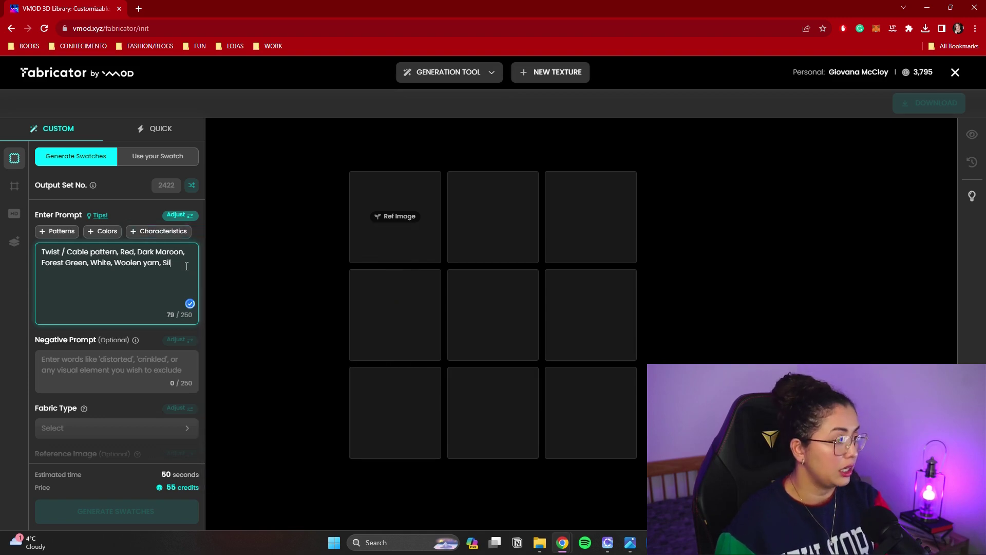
key("BackSpace")
Add the Crinkled / Puckered / Rippled characteristic from the Texture & Feel category to the prompt
left_click(159, 230)
scroll(381, 440, "down", 5)
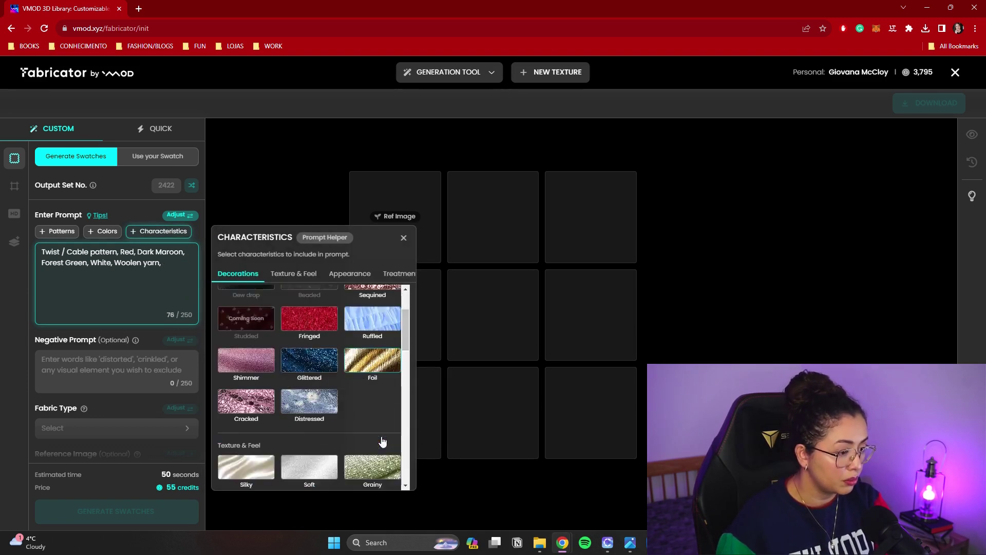
left_click(247, 424)
Remove the prompt's trailing comma and space and append ", inspired by Rococo" to it
left_click(161, 277)
key("BackSpace")
key("BackSpace")
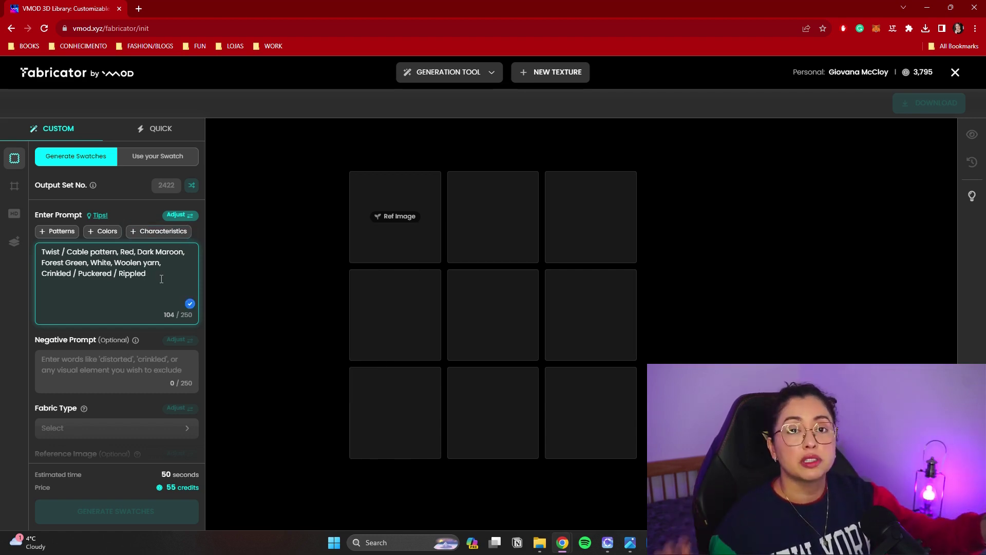
type(", inspired by Rococo")
Leave the negative prompt empty and set the fabric type to Double knit / Interlock
scroll(112, 309, "down", 2)
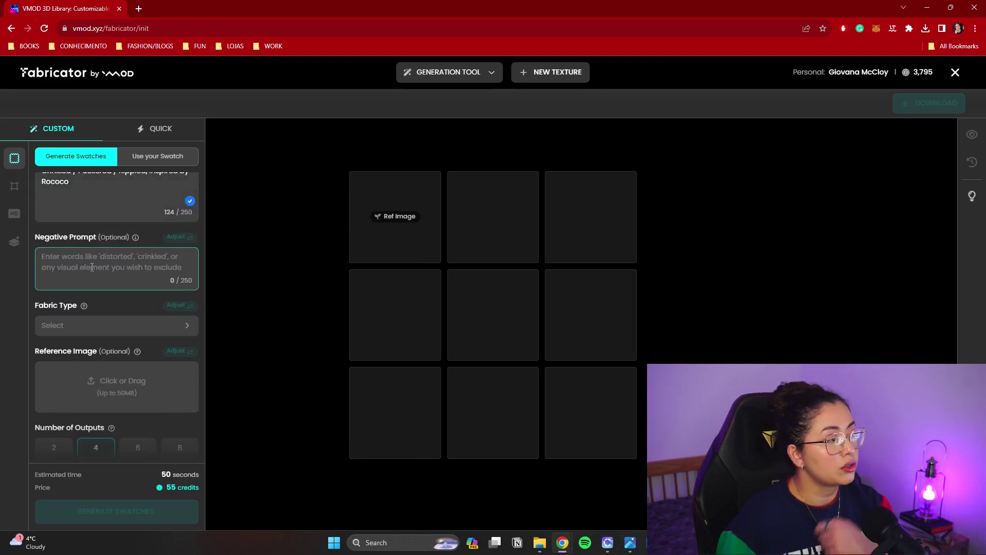
left_click(151, 275)
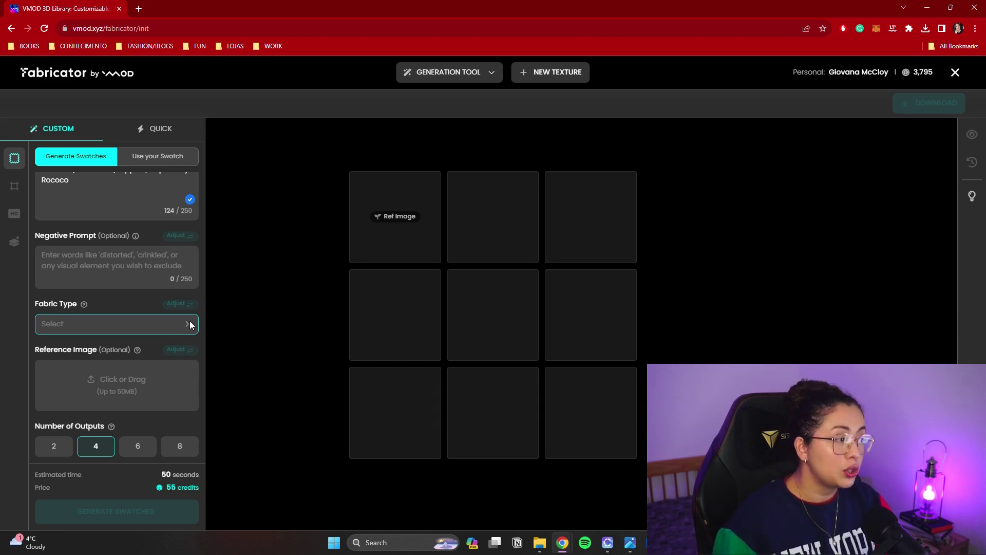
left_click(189, 324)
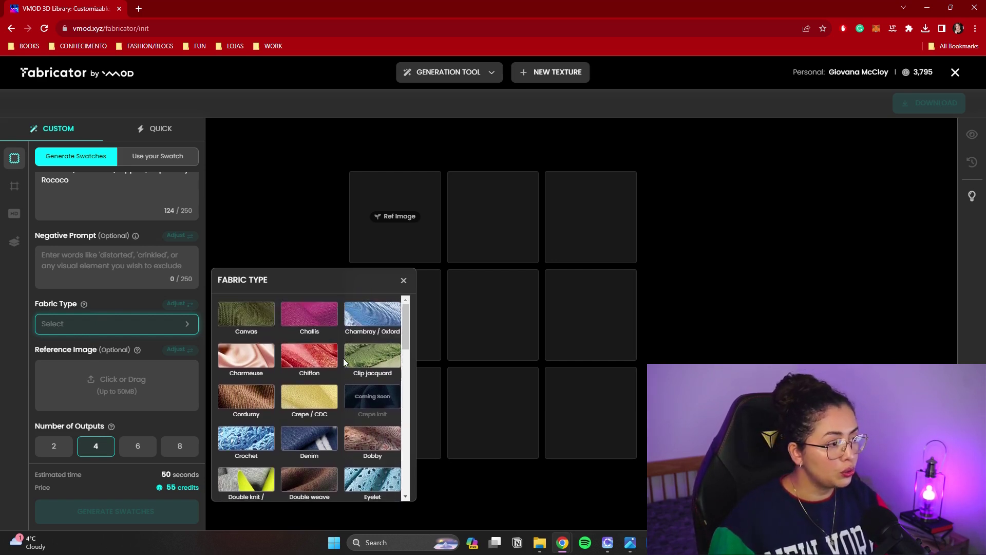
scroll(343, 359, "down", 2)
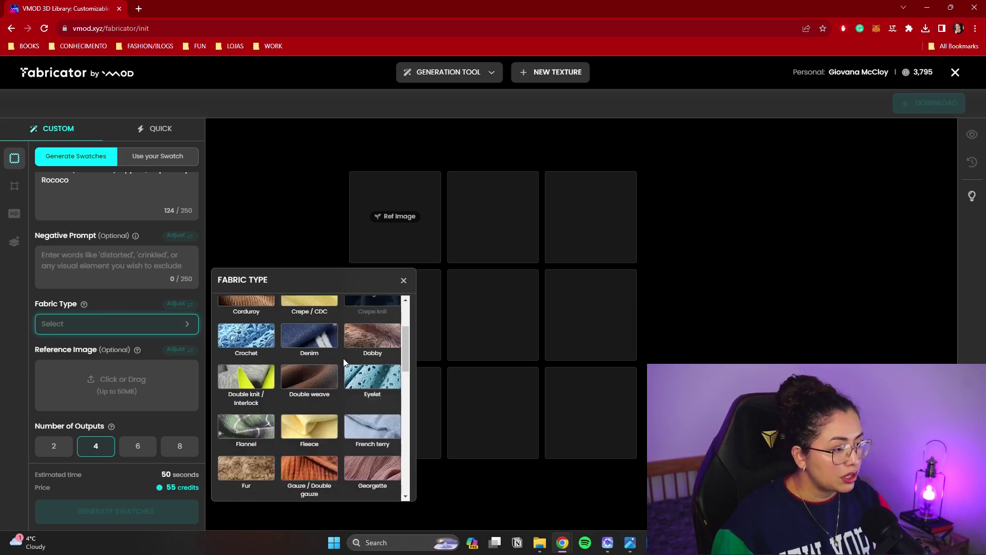
left_click(246, 380)
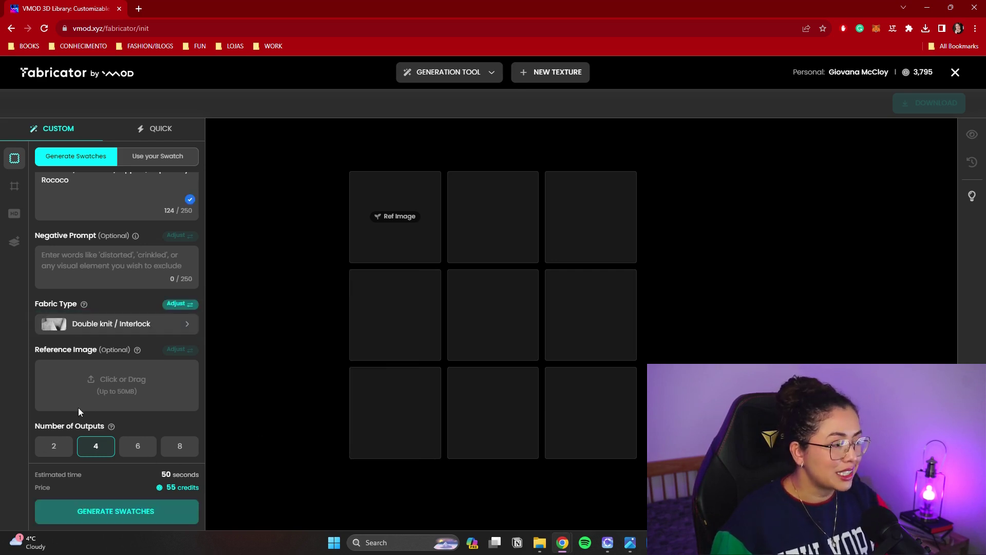
Un-maximize the browser window, move it aside, and generate four swatches from the current prompt without a reference image
left_click(955, 8)
left_click_drag(405, 9, 596, 15)
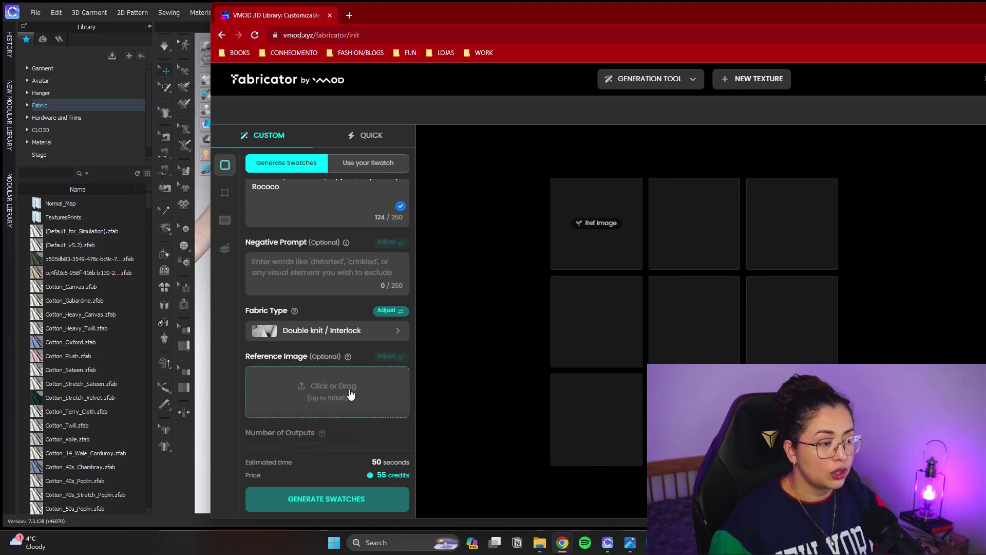
mouse_move(347, 356)
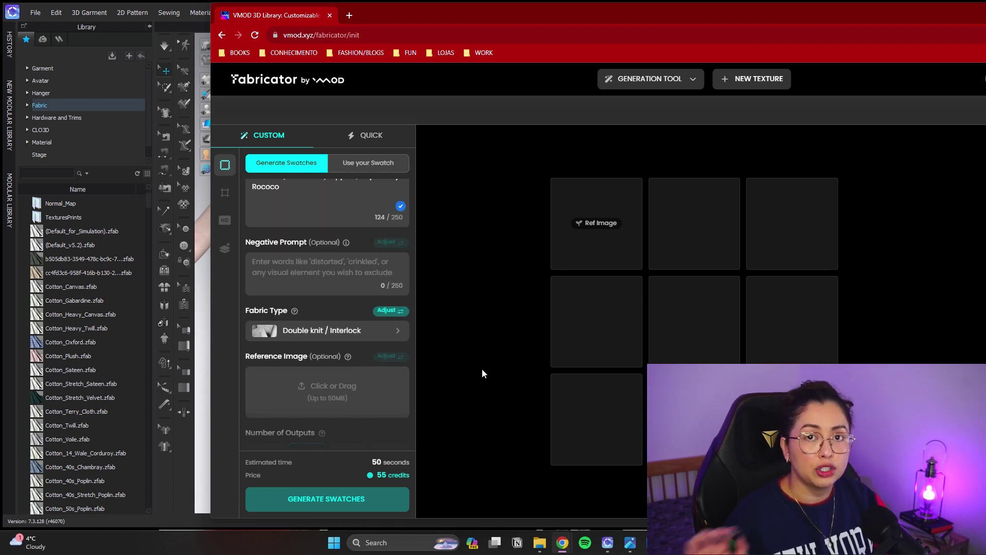
scroll(352, 402, "down", 1)
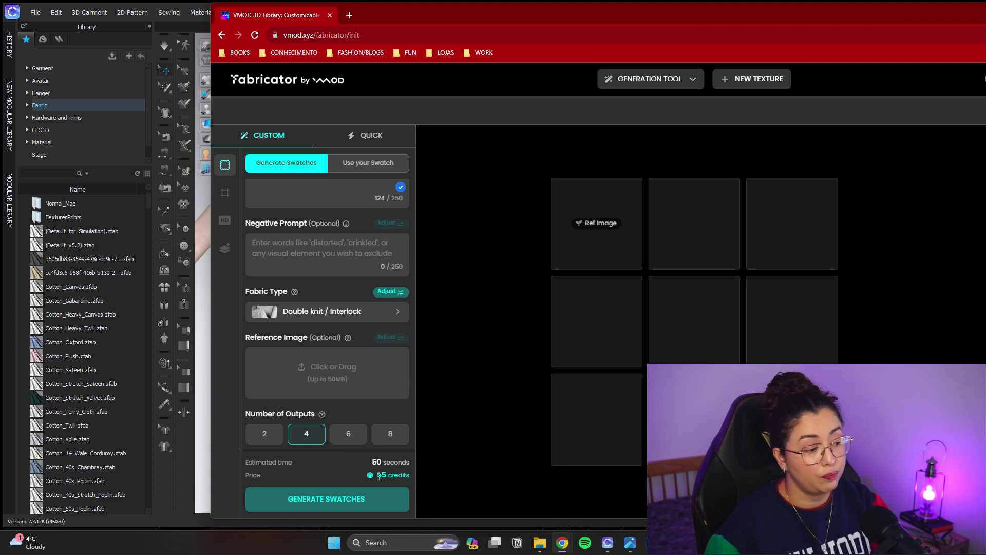
left_click(316, 502)
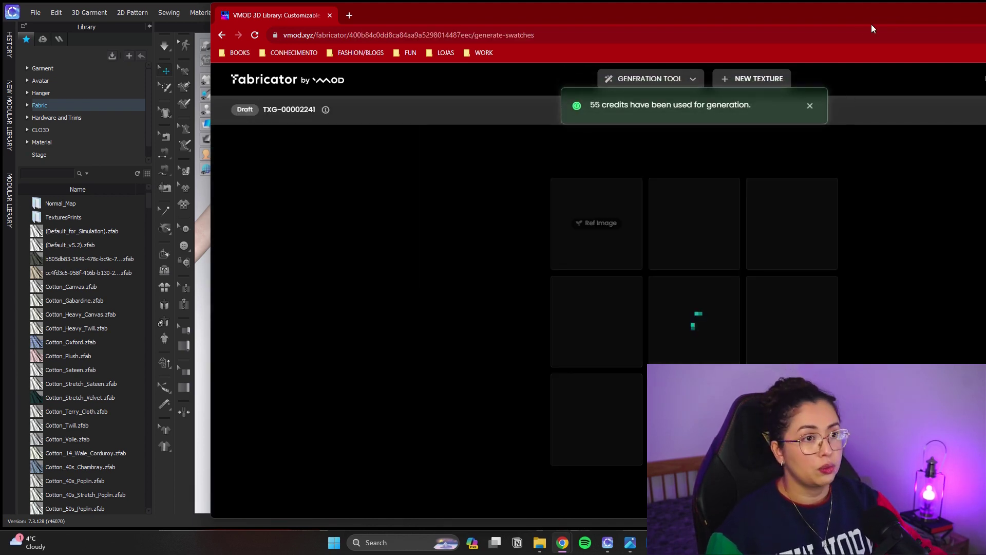
Bring the browser window back into full view and examine the generated swatches enlarged one by one
left_click_drag(885, 17, 677, 14)
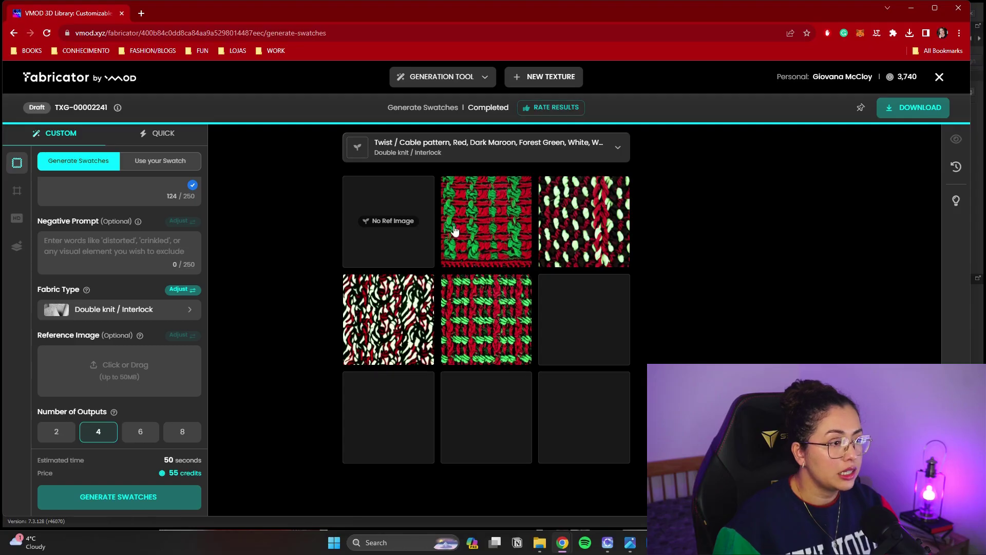
left_click(495, 224)
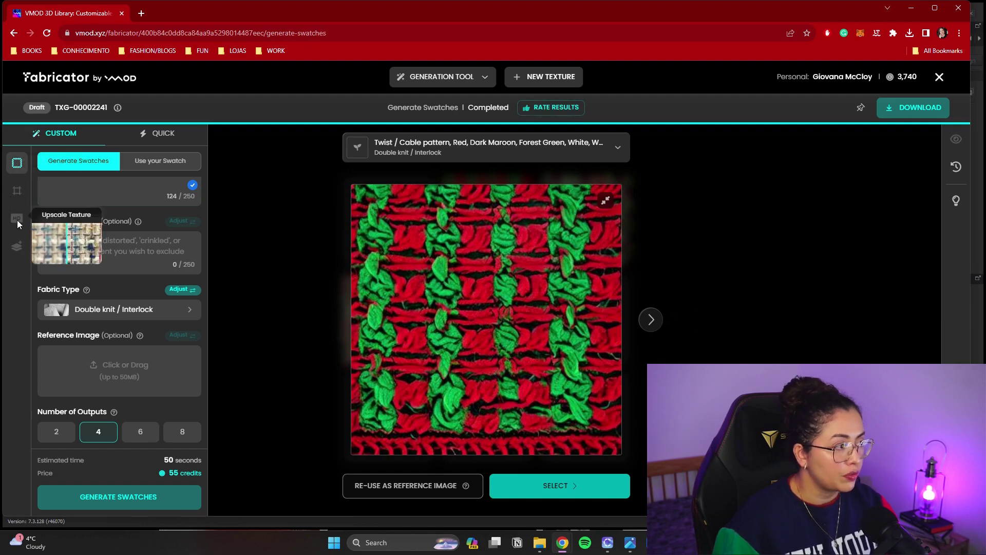
left_click(650, 320)
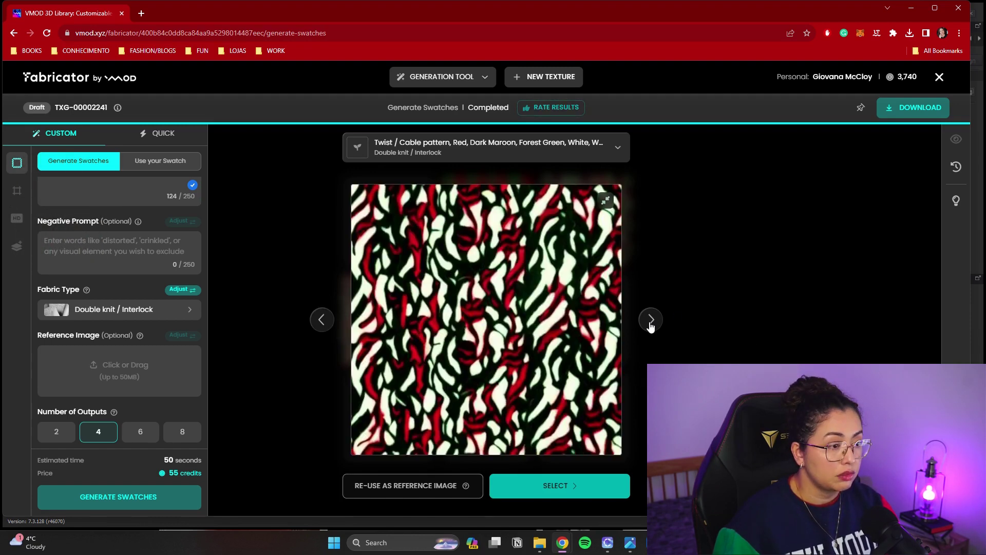
left_click(650, 321)
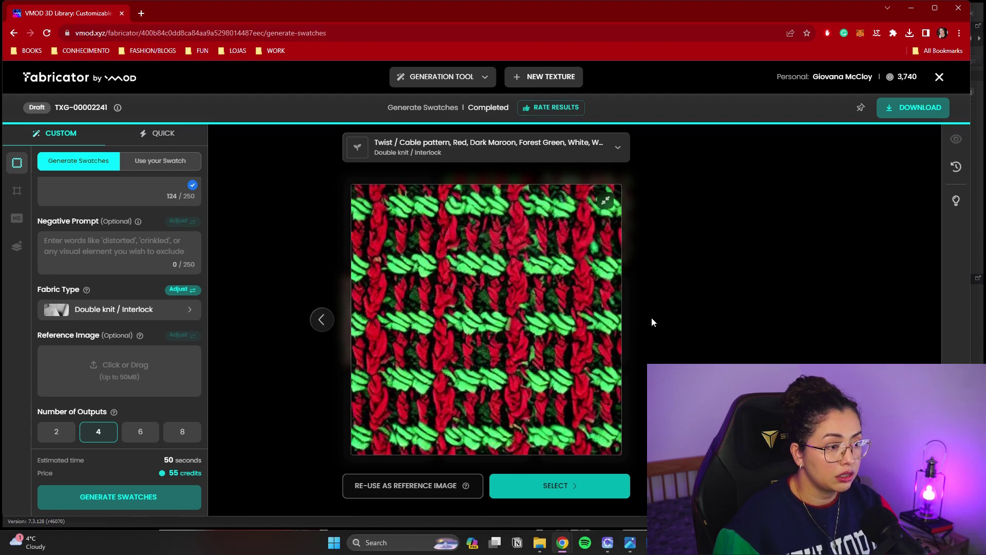
left_click(652, 317)
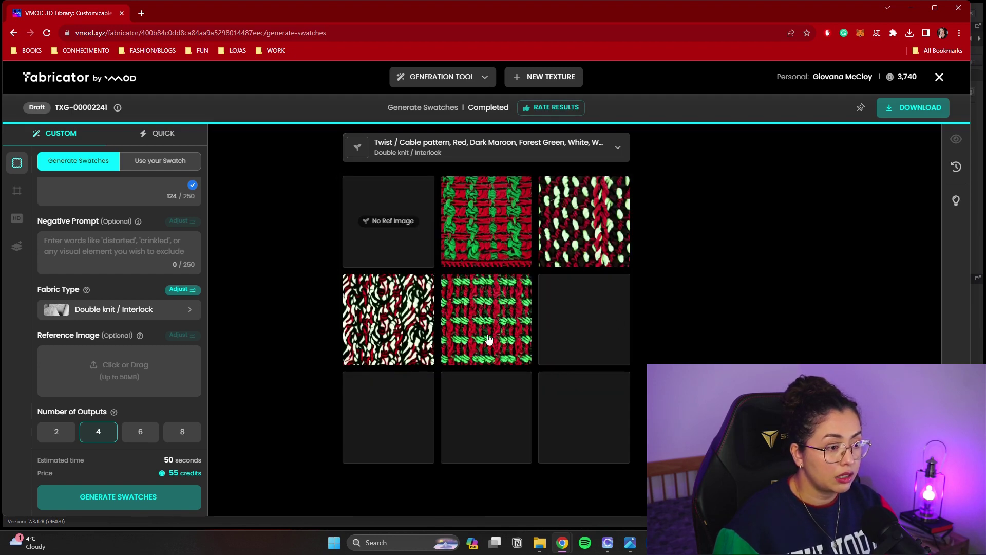
Compare the first swatch with the last one and select the last red and bright green woven swatch
left_click(482, 247)
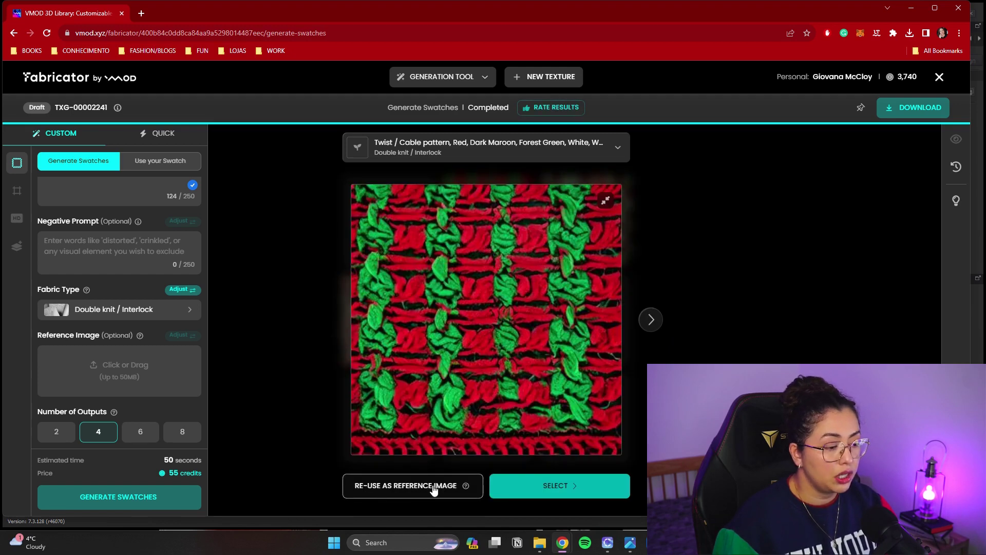
left_click(650, 319)
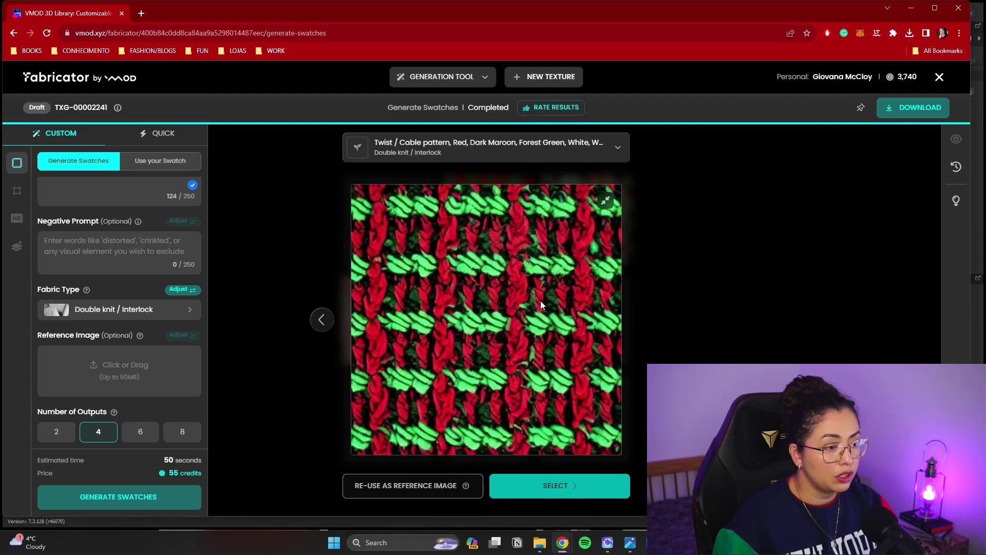
left_click(581, 492)
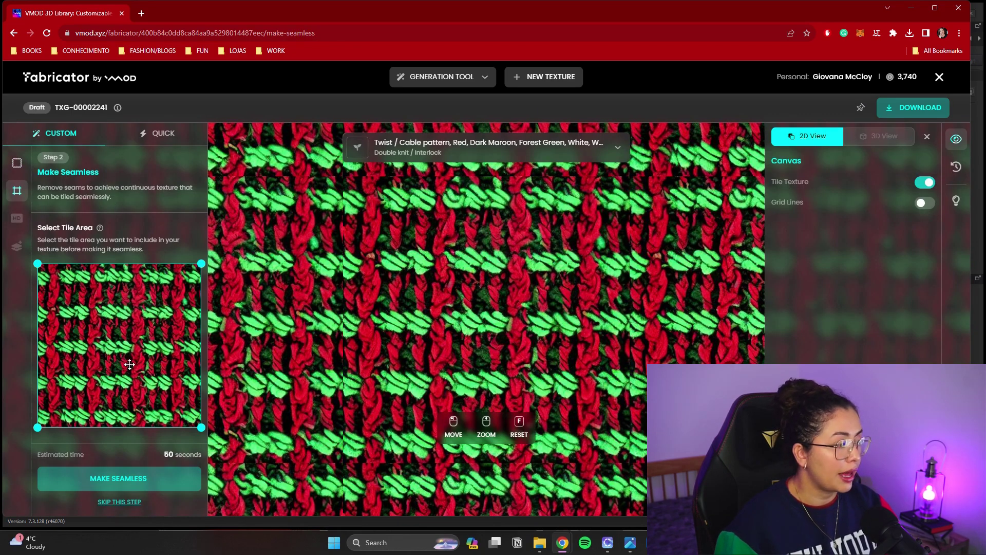
Make the chosen texture seamless with the whole swatch as the tile area and inspect the tiled result
left_click_drag(683, 14, 868, 18)
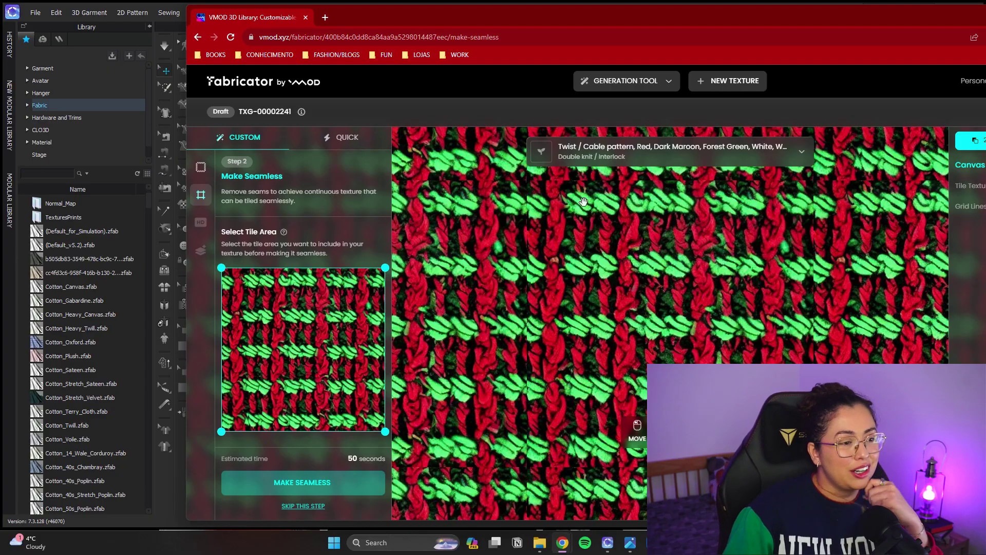
mouse_move(385, 268)
left_mouse_down()
mouse_move(367, 283)
mouse_move(391, 256)
left_mouse_up()
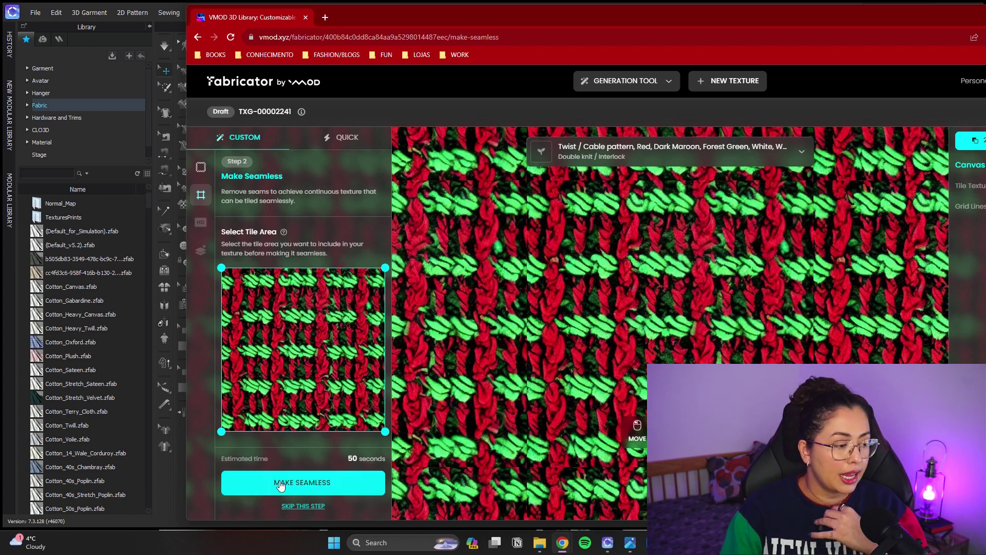
left_click(325, 482)
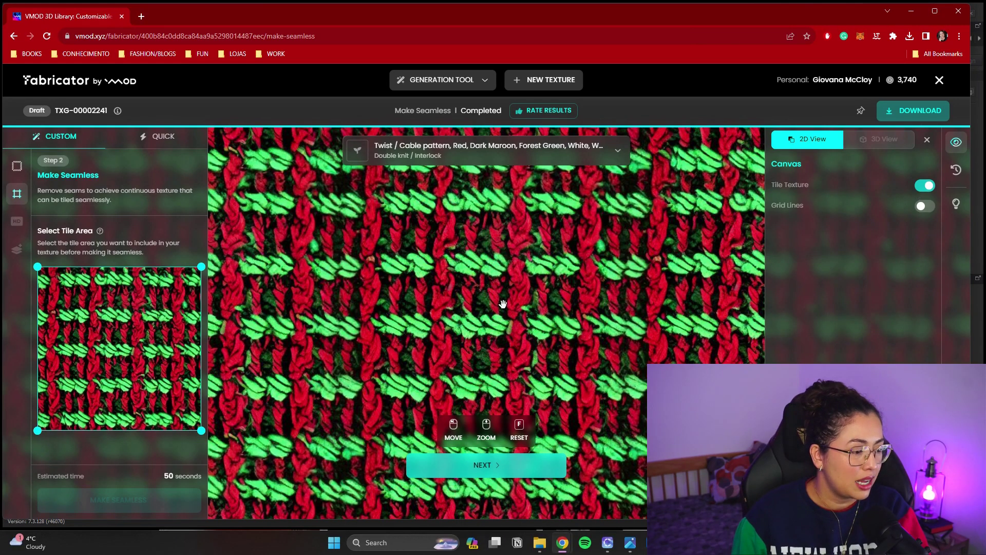
scroll(503, 304, "down", 3)
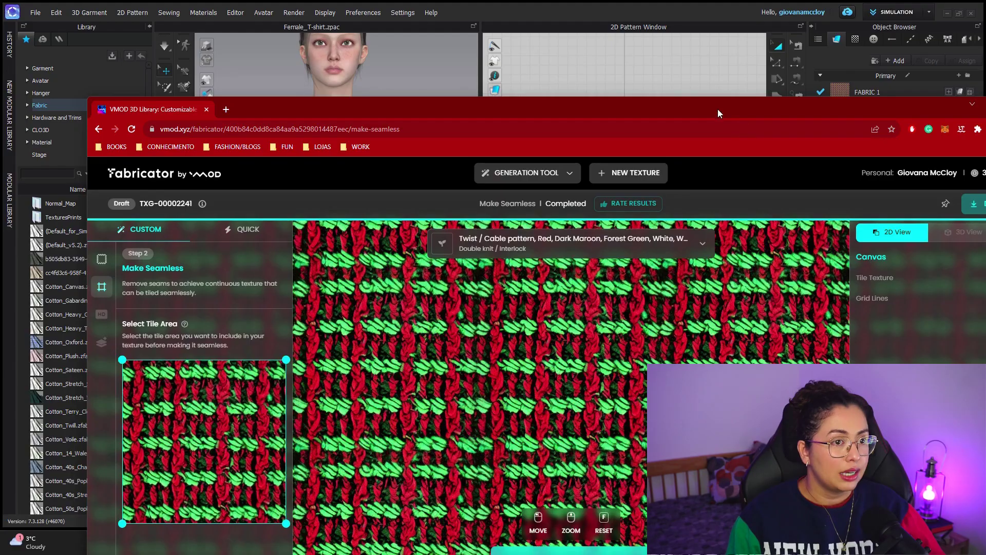
Bring the lower part of the browser window into view, upscale the seamless texture to 2K and generate its PBR maps as a non-metallic texture
left_click_drag(717, 109, 824, 29)
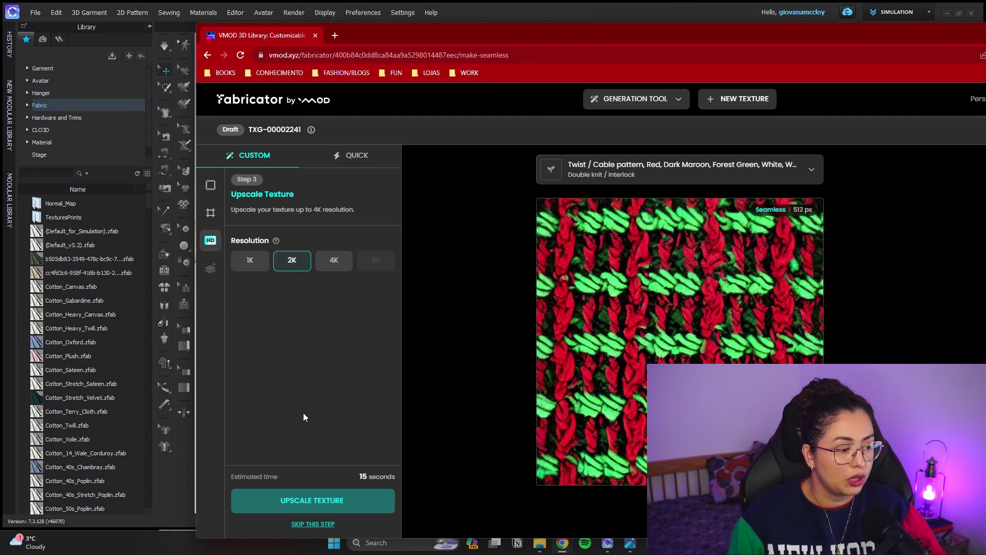
left_click(296, 505)
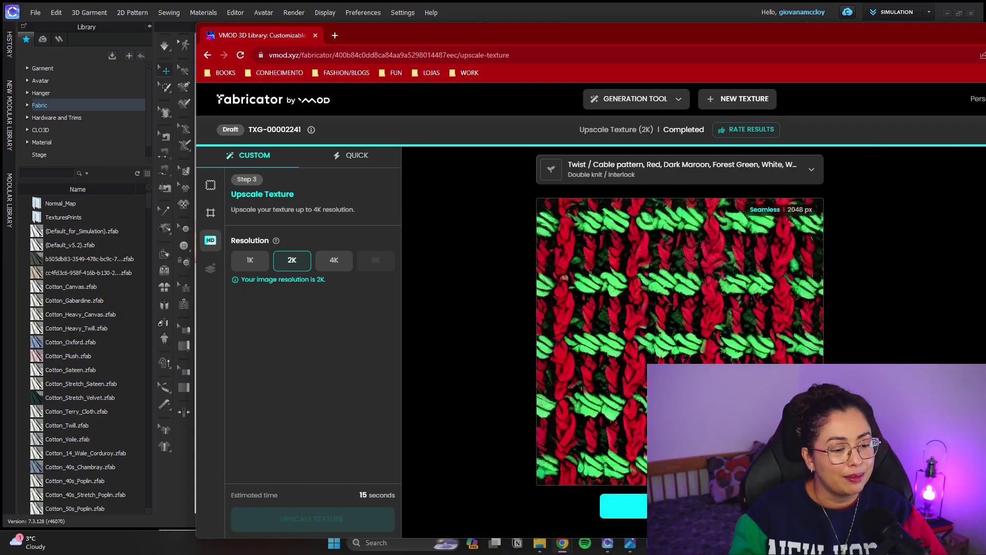
left_click(629, 506)
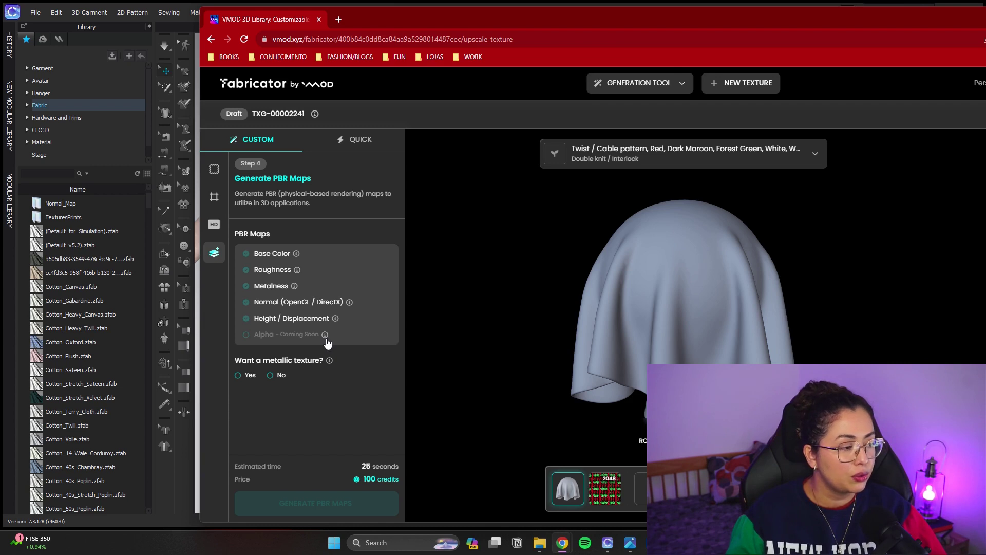
left_click(270, 376)
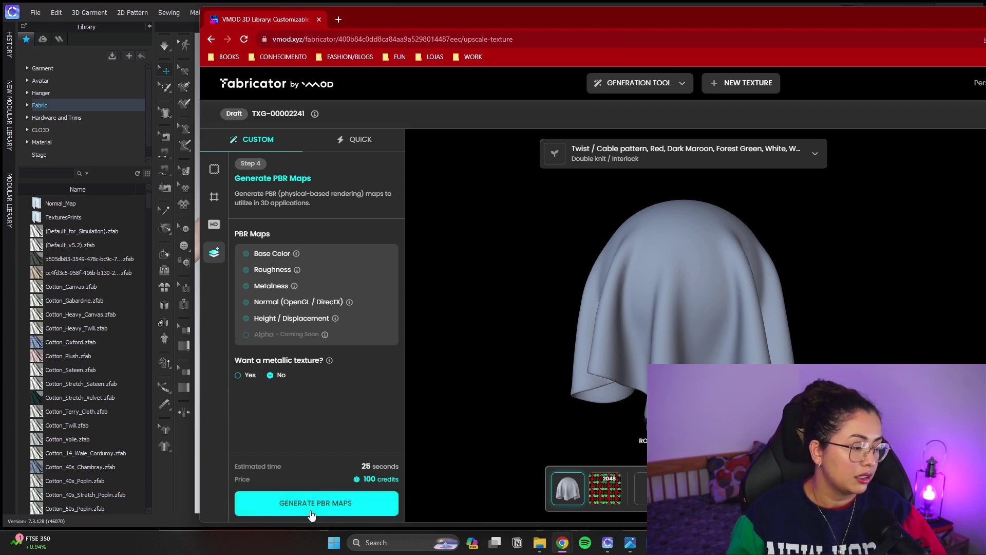
left_click(359, 501)
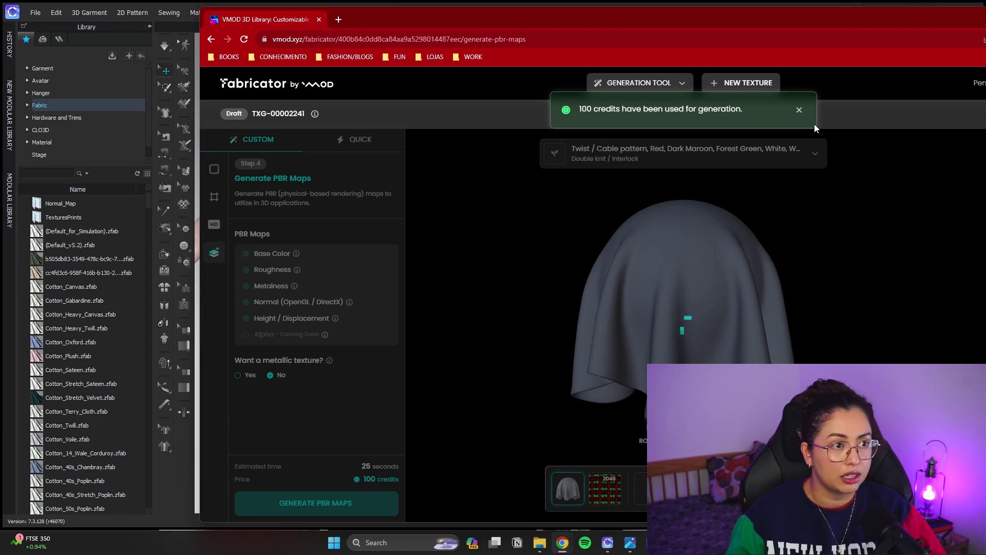
Maximize the browser window and examine the base color, roughness, metalness, normal and height maps one by one
double_click(794, 26)
left_click(453, 488)
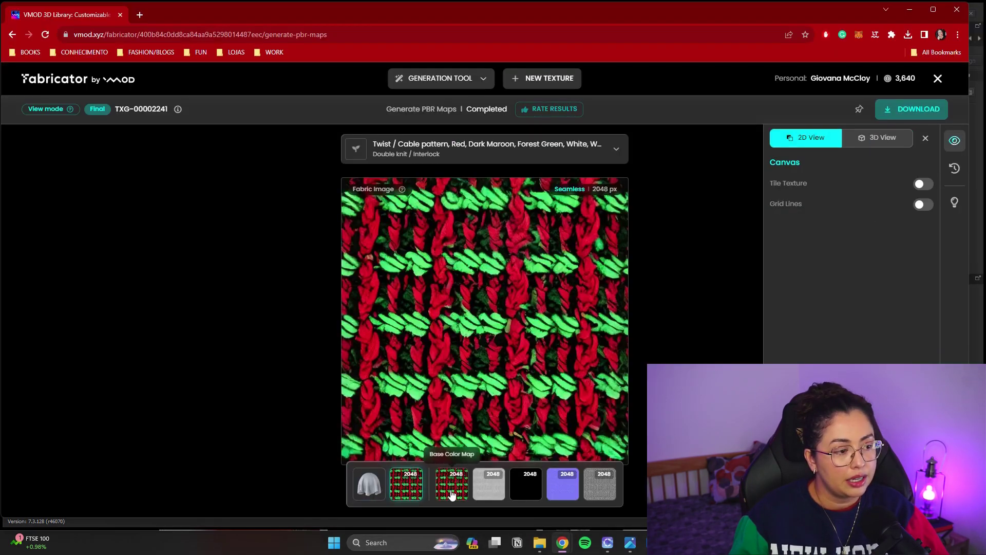
left_click(489, 487)
left_click(535, 488)
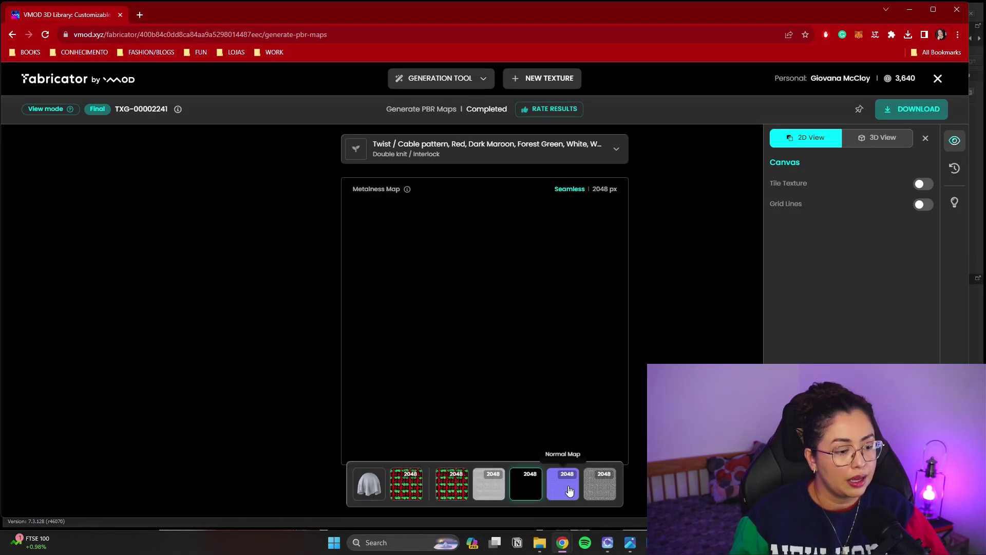
left_click(569, 491)
left_click(601, 488)
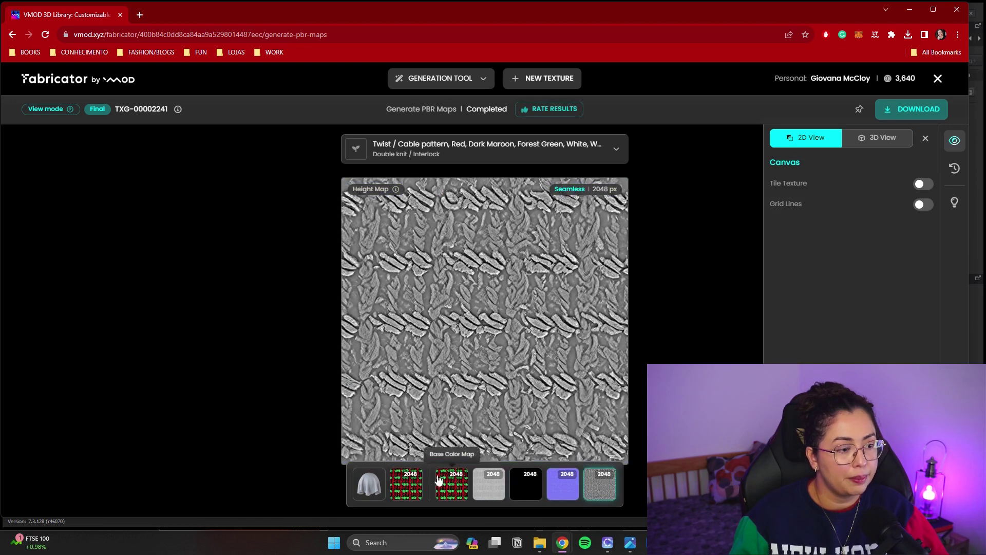
Preview the texture in 3D on the hooded jacket and the draped cloth, and review the object, environment, map and shader settings
left_click(374, 487)
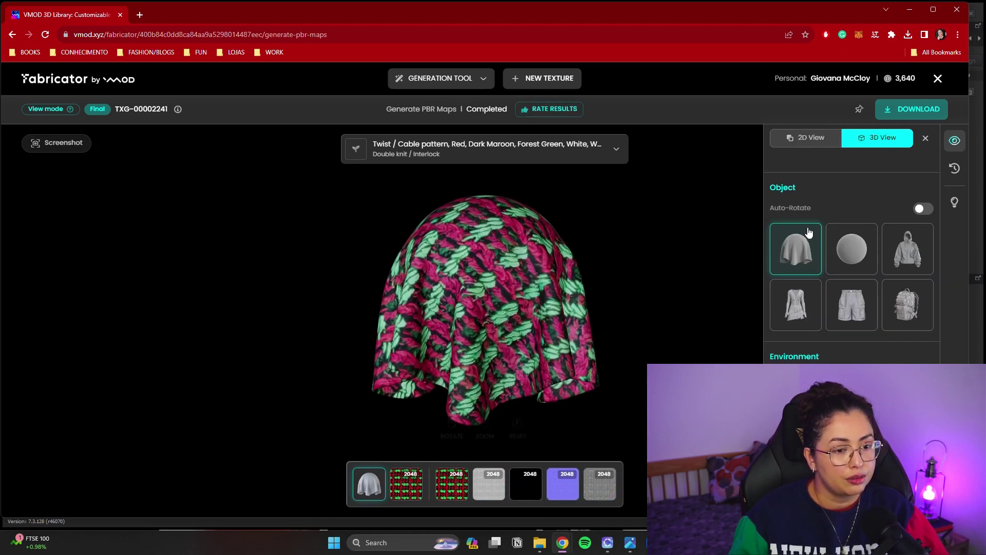
left_click(908, 248)
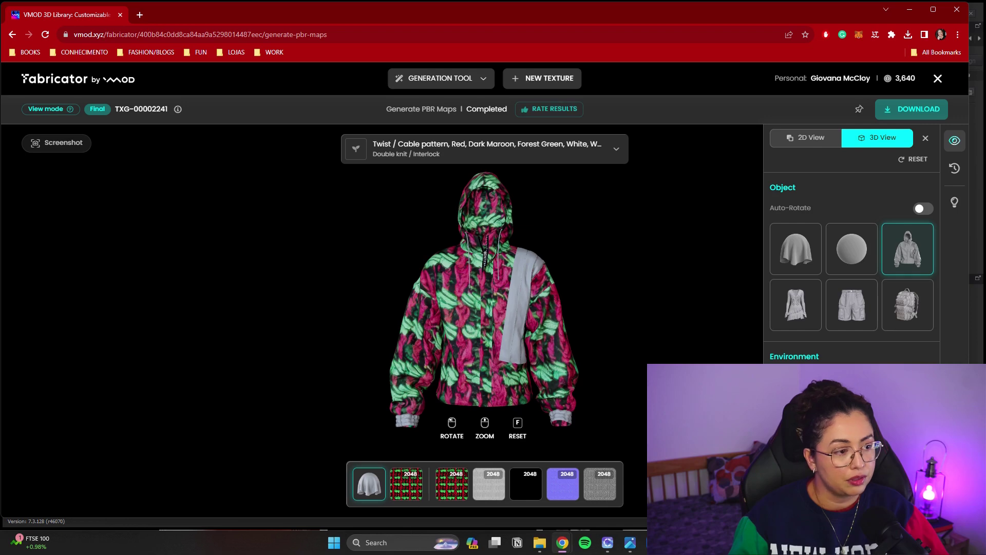
left_click(804, 257)
scroll(803, 257, "down", 2)
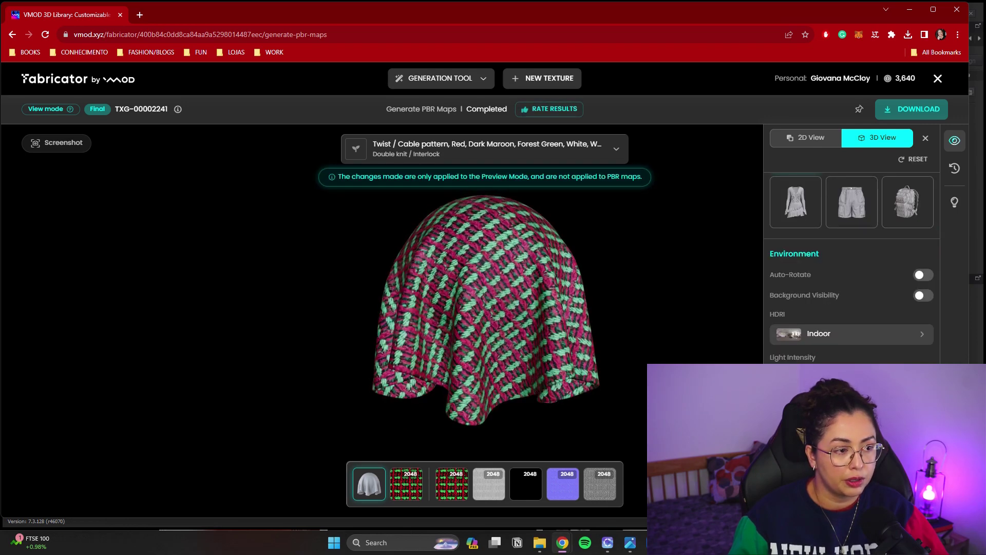
scroll(852, 268, "down", 5)
scroll(851, 267, "down", 3)
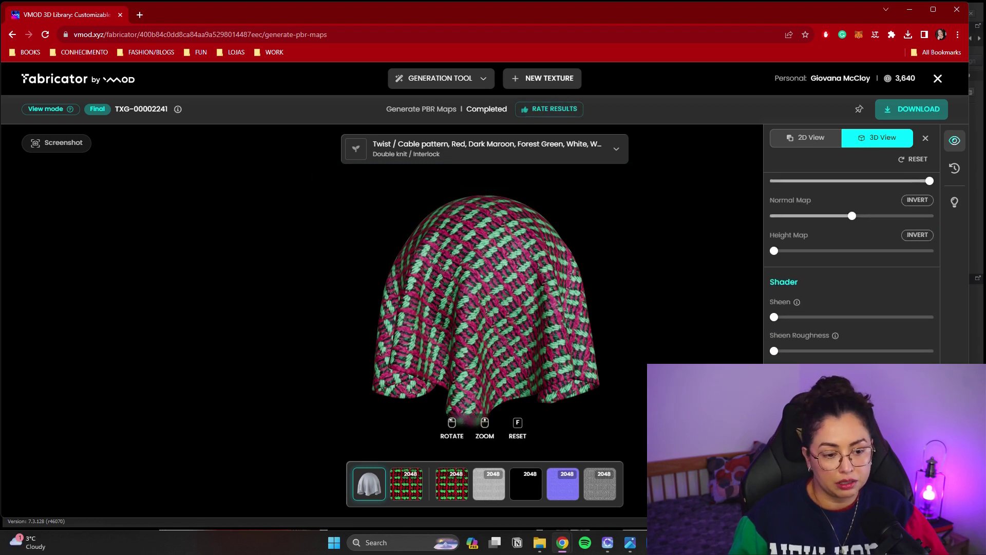
scroll(852, 267, "up", 5)
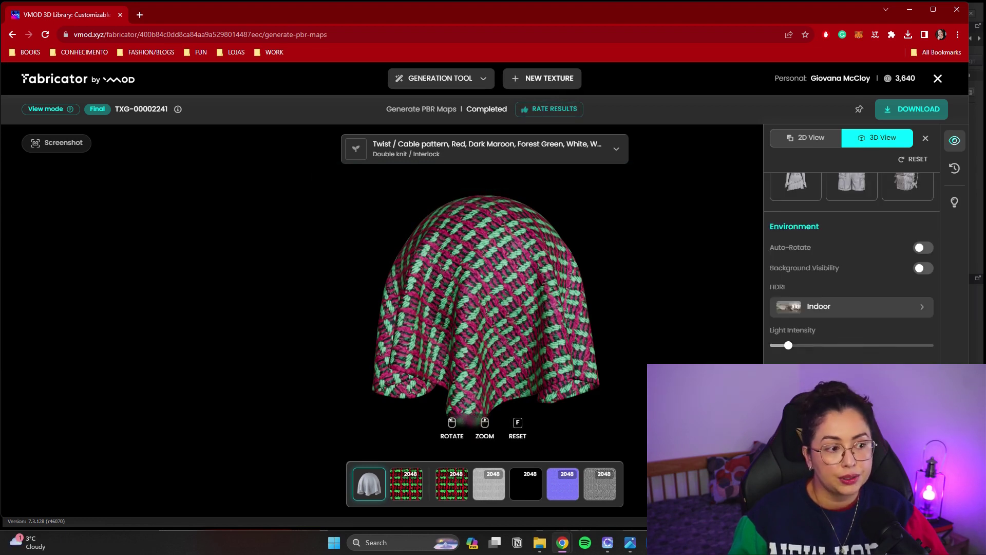
scroll(862, 290, "up", 3)
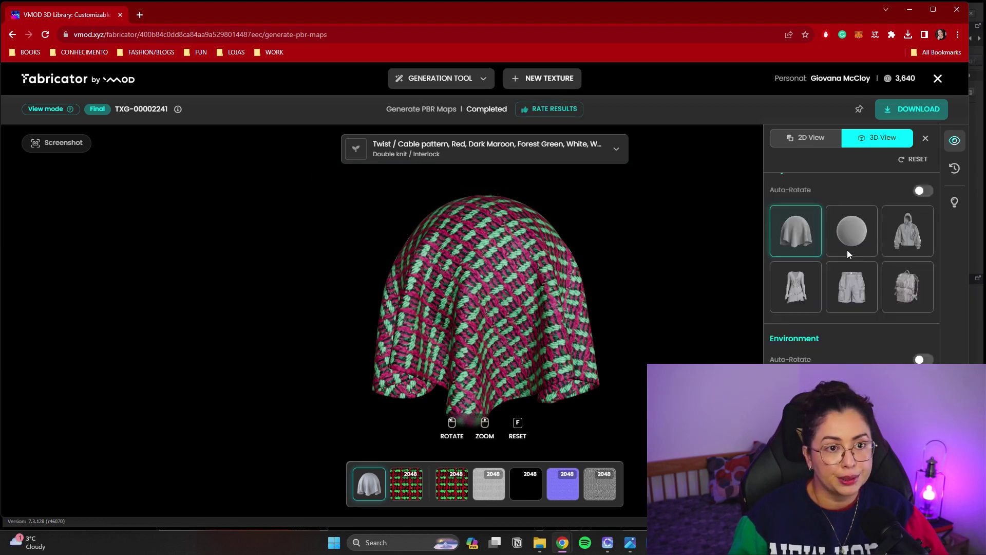
Request the download of the final PBR maps and review the texture's version history, including the upscaled texture and generated swatches
left_click(897, 111)
scroll(860, 199, "down", 1)
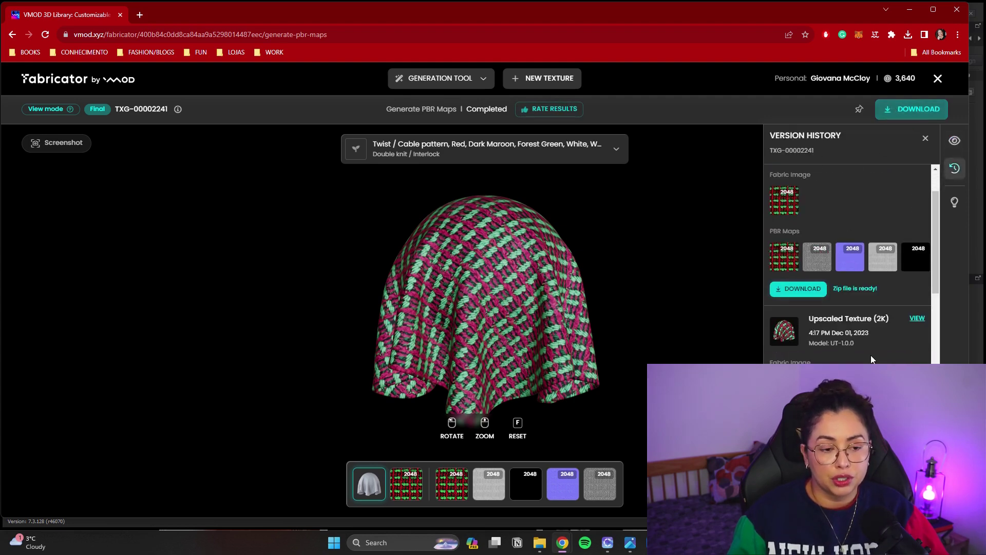
scroll(834, 272, "down", 5)
scroll(869, 362, "up", 3)
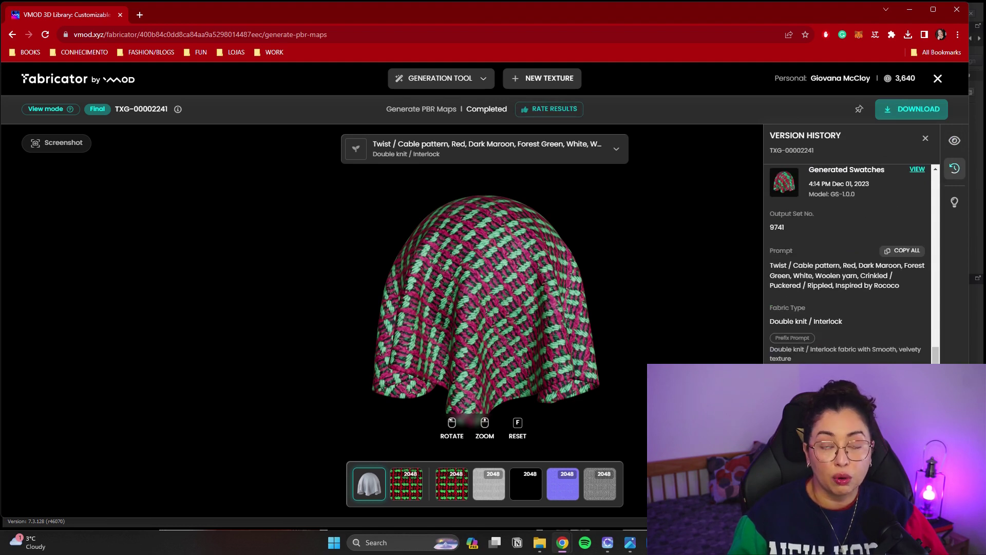
scroll(872, 348, "up", 5)
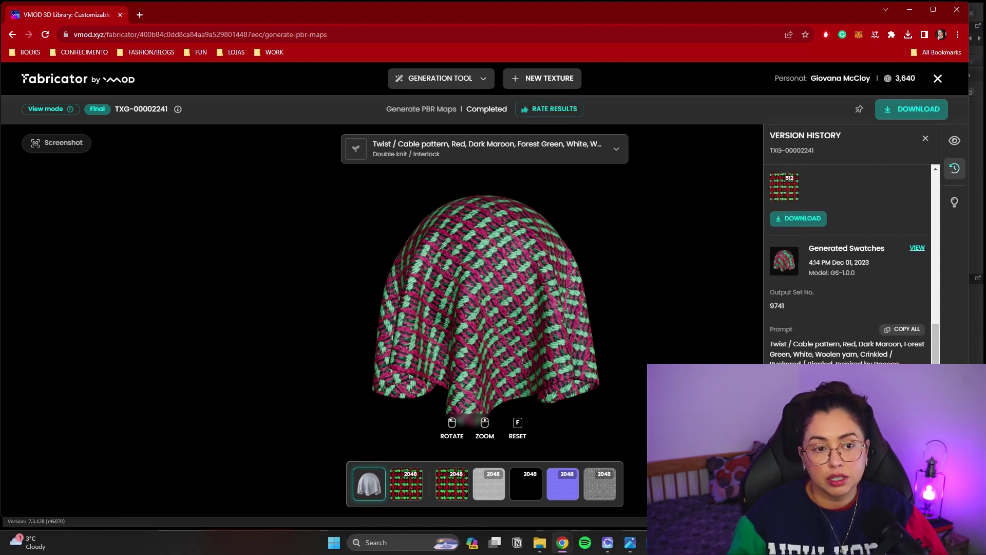
scroll(859, 350, "up", 3)
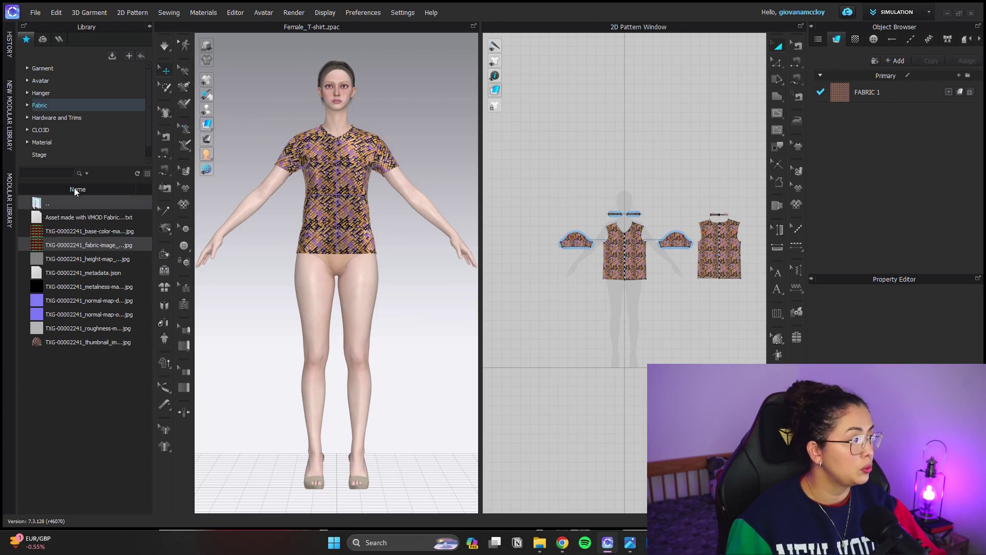
Switch to CLO, search the Fabric library for KNIT and add the PD-00181416 double knit fabric to the garment's fabric list
left_click(44, 106)
left_click(52, 174)
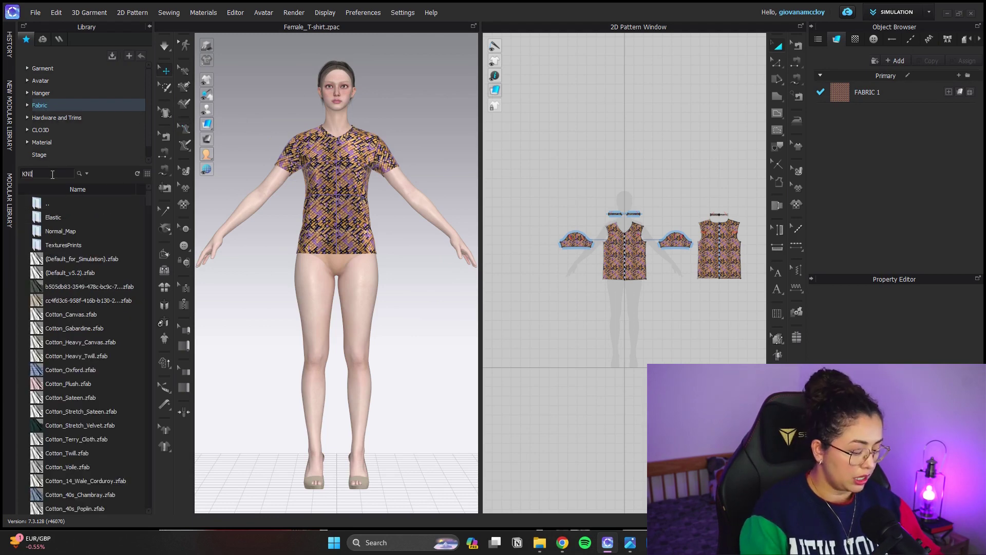
type("KNIT")
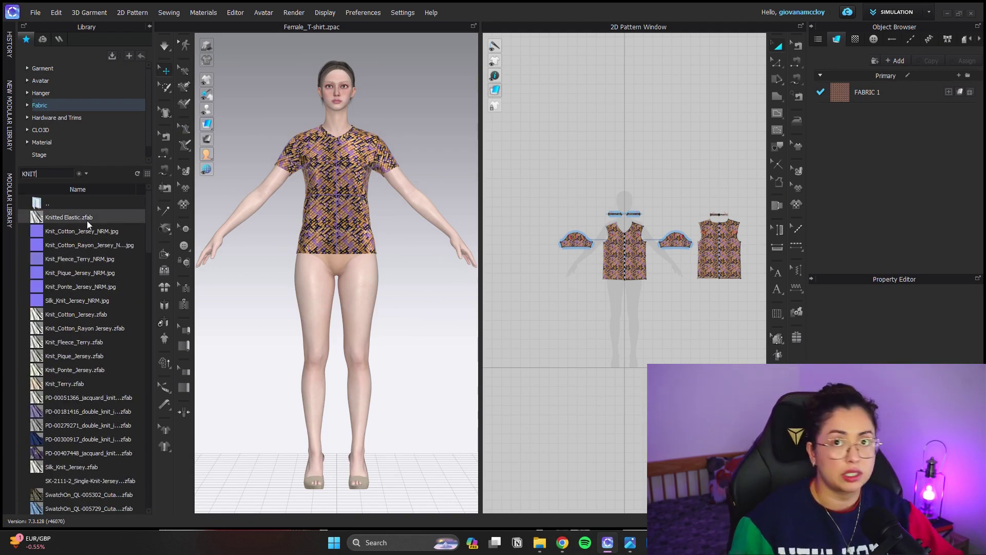
scroll(90, 257, "down", 2)
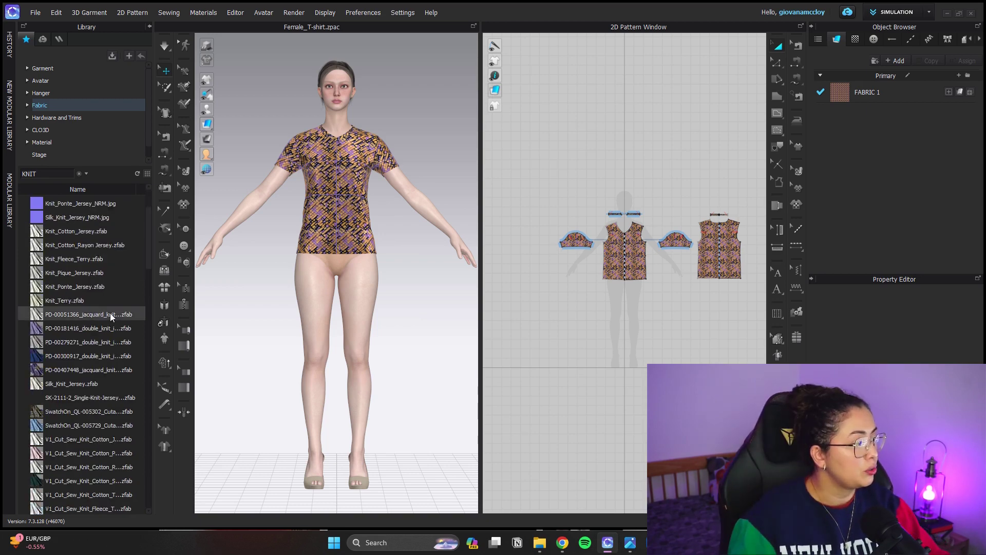
mouse_move(115, 312)
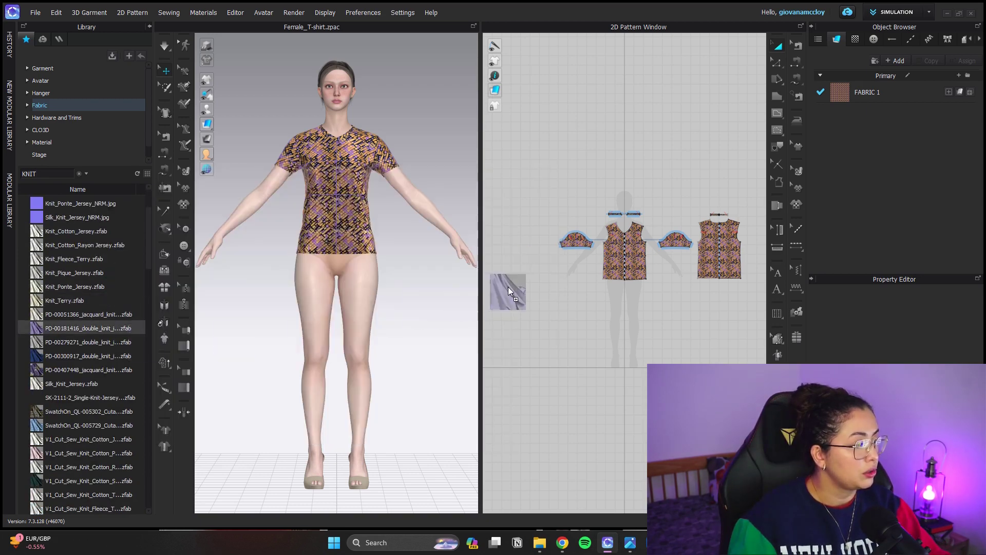
left_click_drag(888, 172, 888, 171)
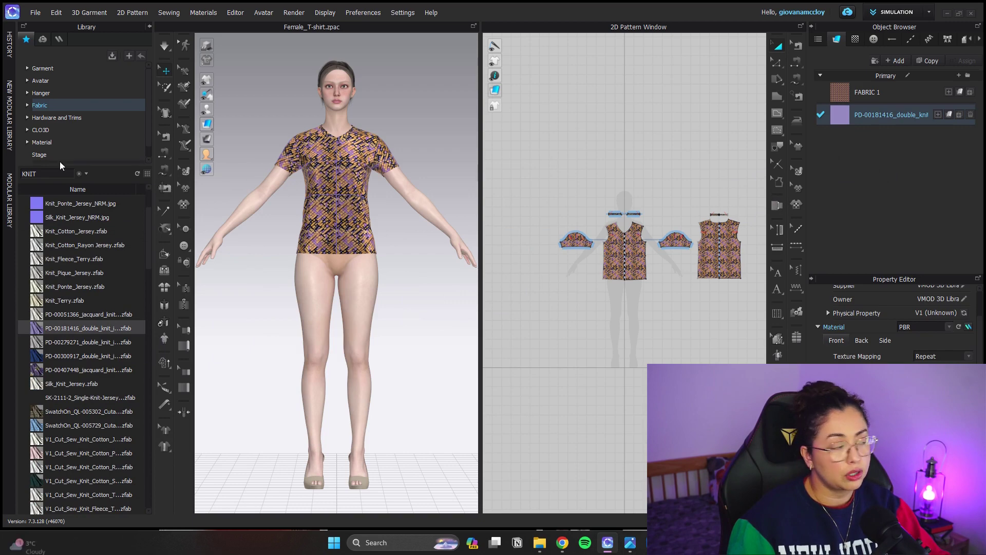
Clear the library search and open the downloaded Fabricator_TXG-00002241_2048 texture folder
scroll(102, 205, "up", 2)
left_click(78, 174)
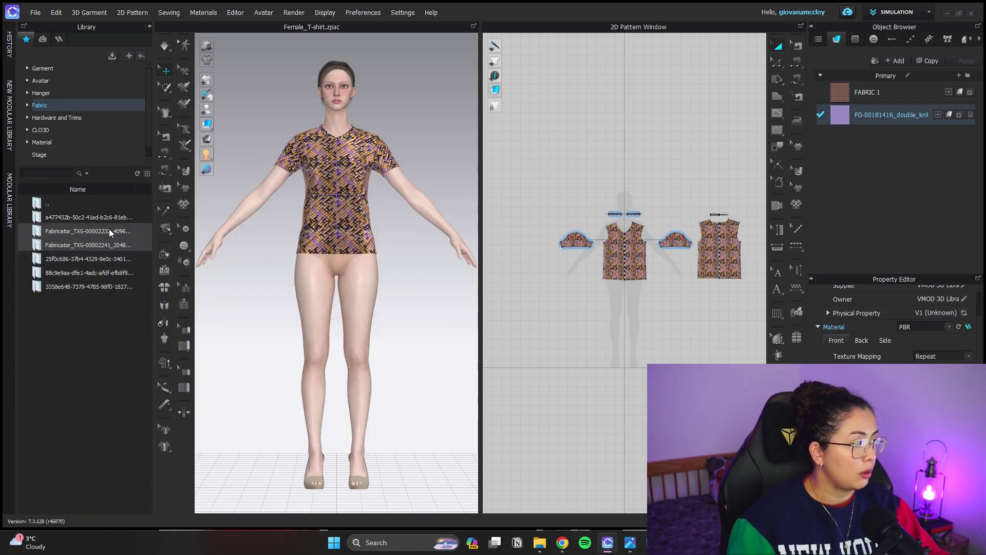
left_click(109, 230)
left_click(109, 241)
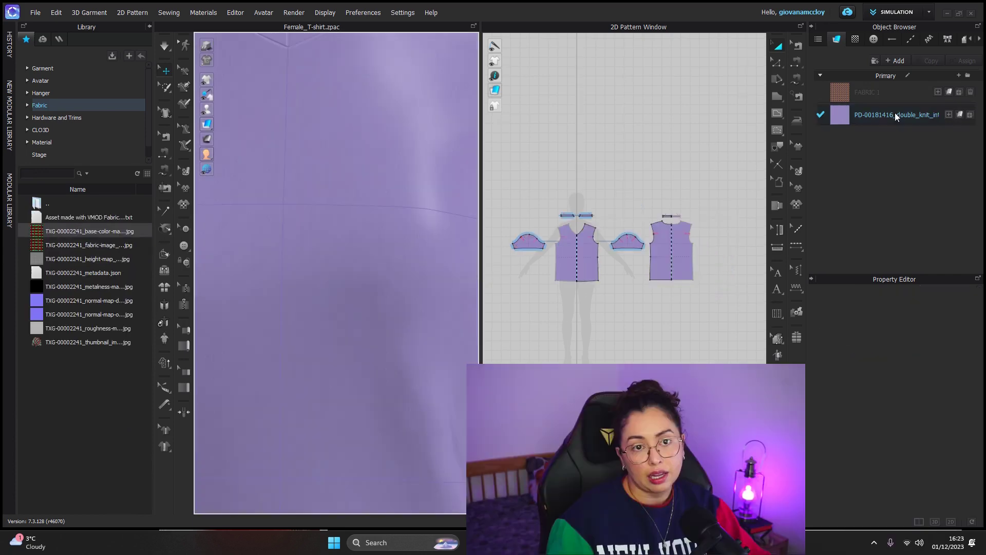
Replace the texture of the PD-00181416 double knit fabric with the TXG-00002241 base color map
left_click(894, 114)
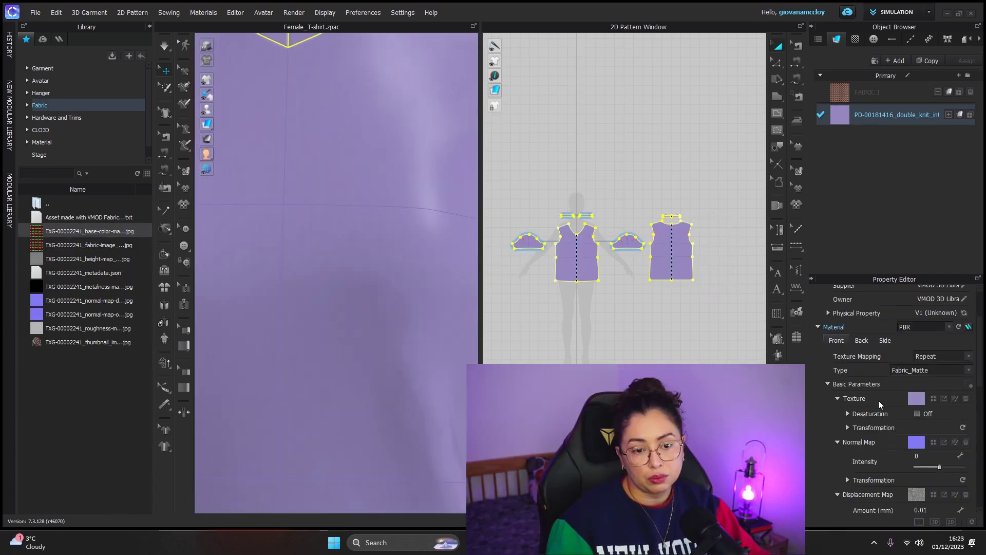
scroll(879, 400, "down", 3)
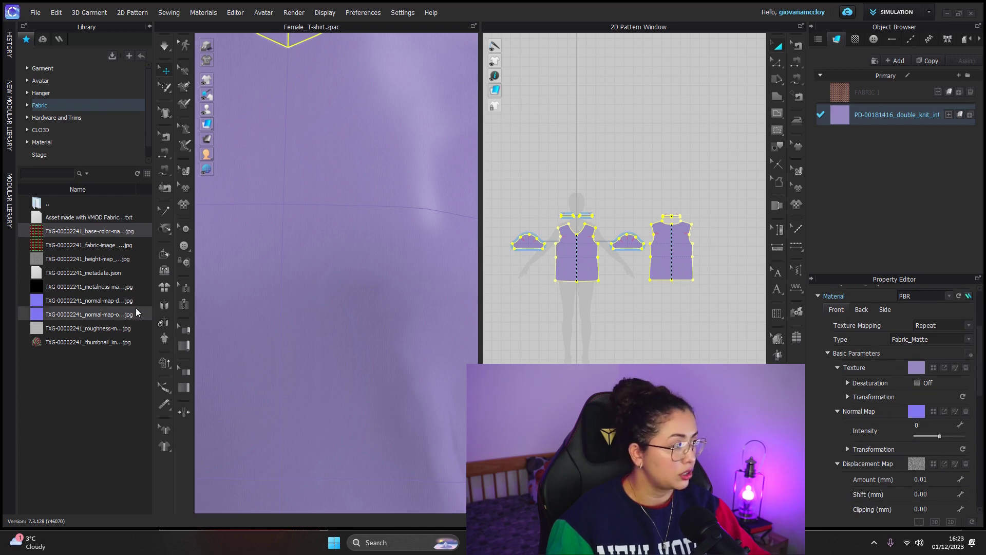
double_click(41, 232)
left_click_drag(41, 234, 917, 368)
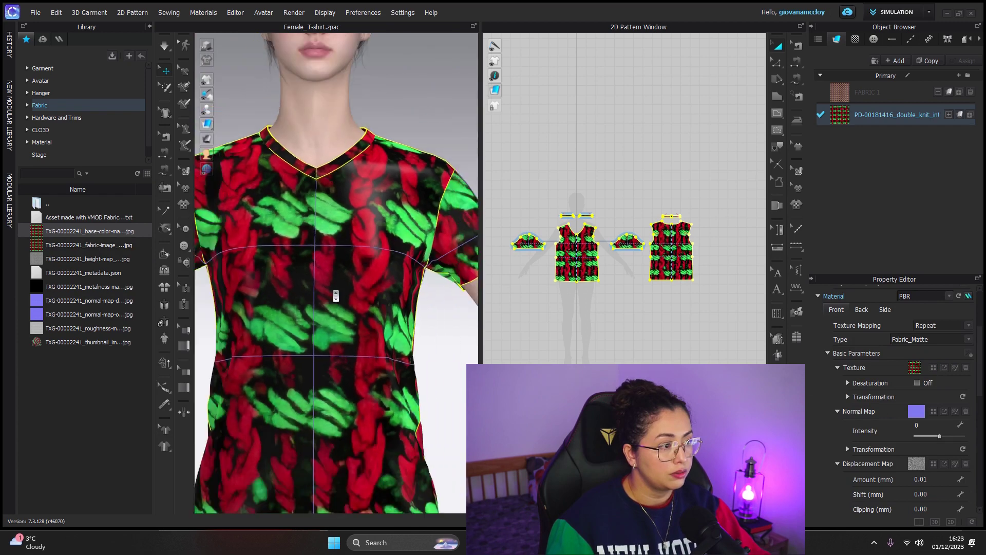
Compare the DirectX and OpenGL normal maps, apply the OpenGL one to the fabric and set the normal map intensity to 54
scroll(883, 392, "down", 1)
double_click(32, 303)
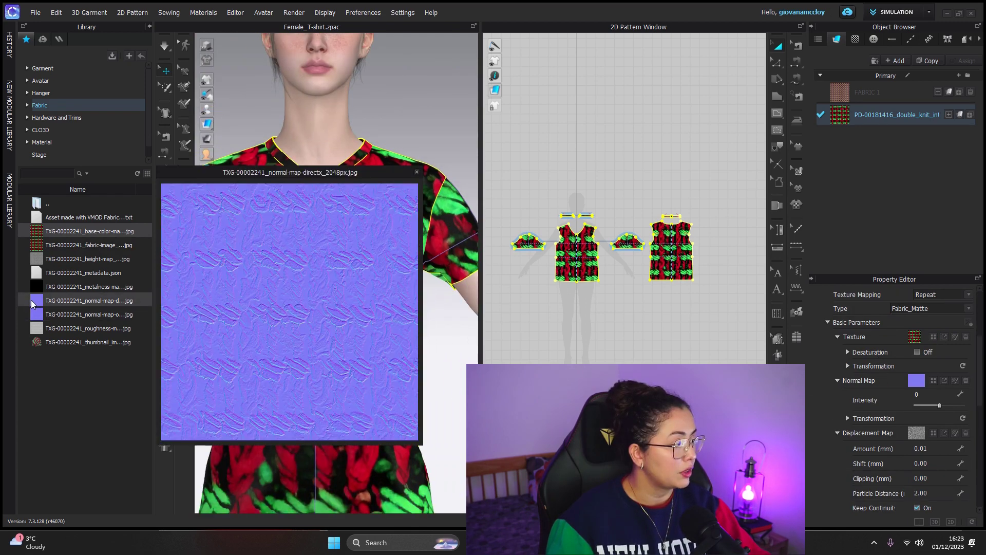
left_click(37, 315)
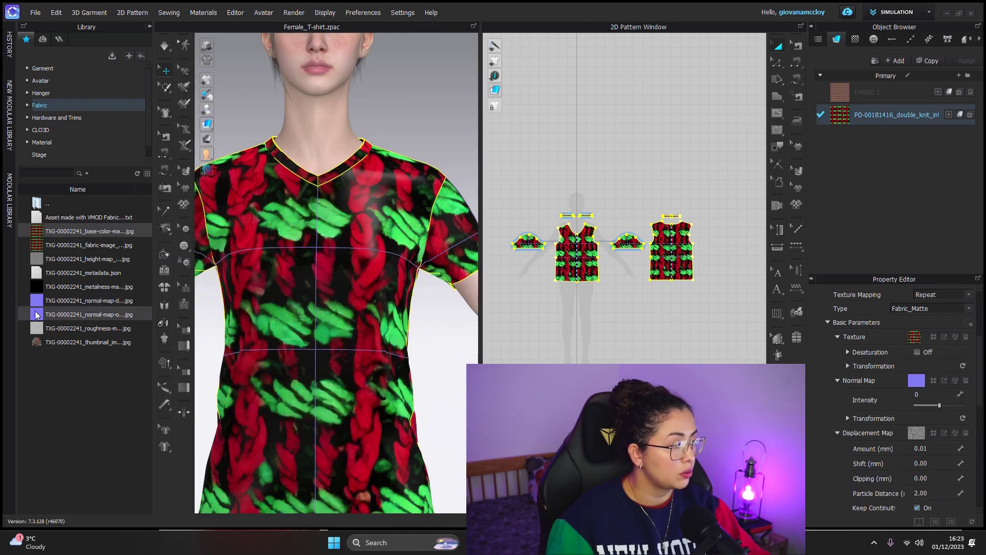
mouse_move(37, 302)
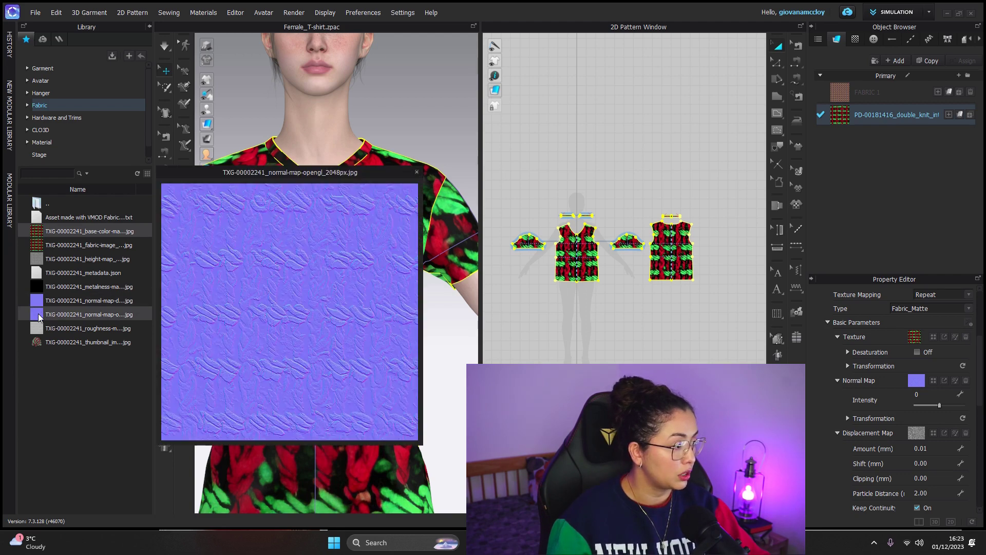
left_click_drag(940, 405, 952, 375)
Replace the fabric's displacement map with the TXG-00002241 height map and remove its opacity map
scroll(948, 379, "down", 1)
scroll(850, 397, "down", 2)
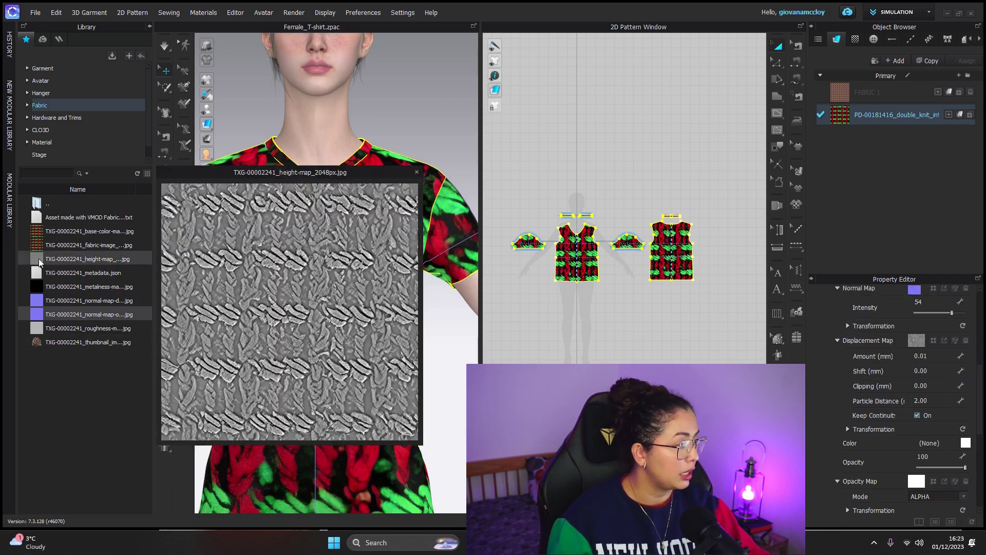
left_click_drag(918, 345, 918, 342)
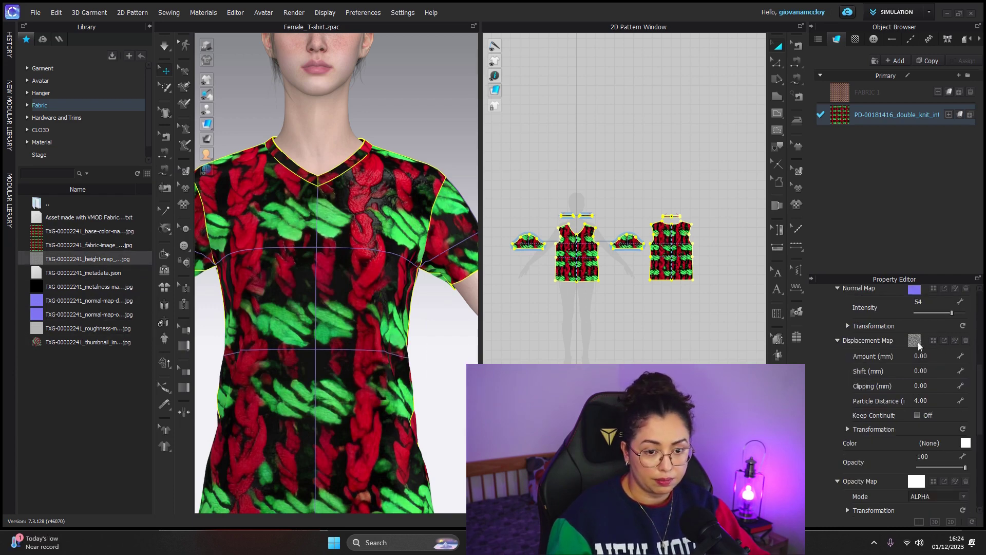
scroll(917, 342, "down", 3)
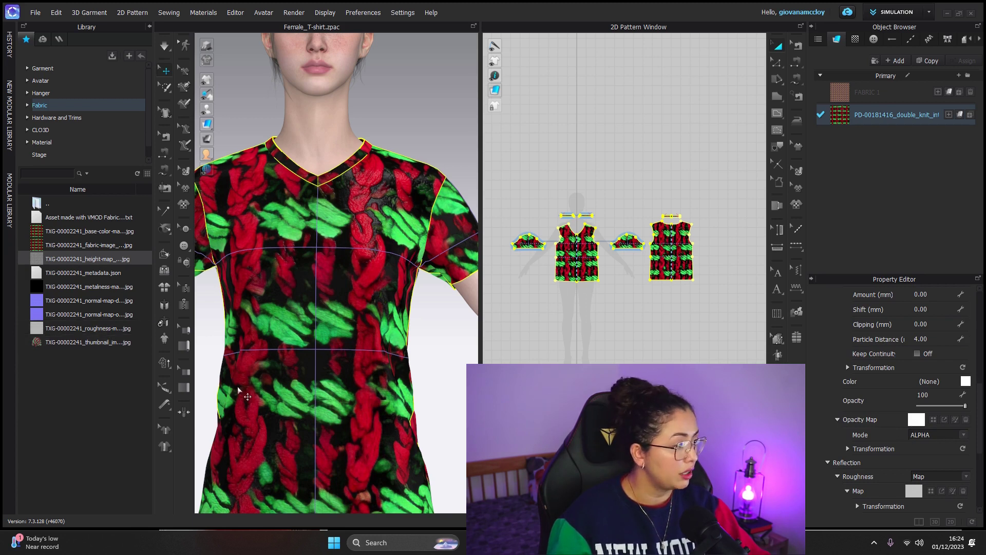
left_click(969, 419)
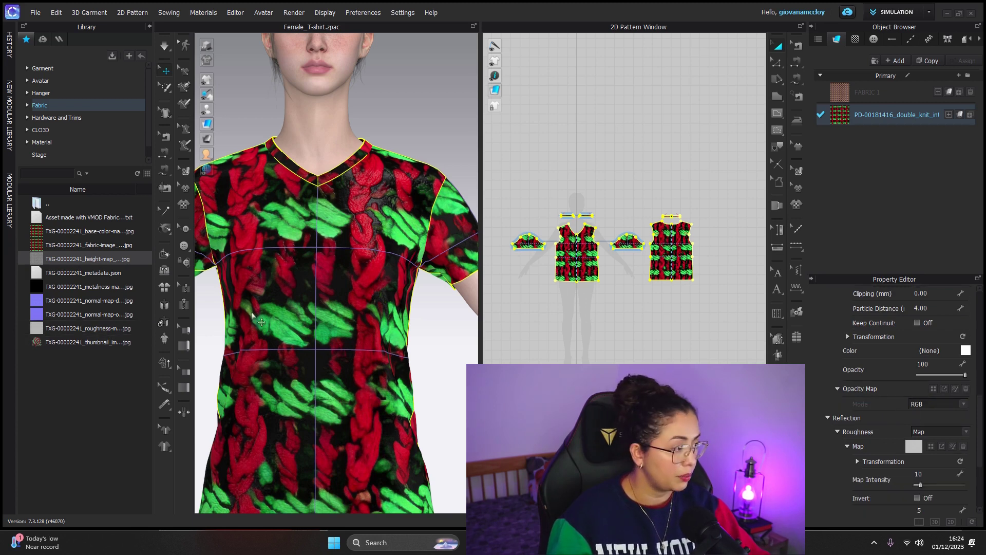
Replace the fabric's roughness and metalness maps with the TXG-00002241 roughness and metalness maps
scroll(848, 398, "down", 3)
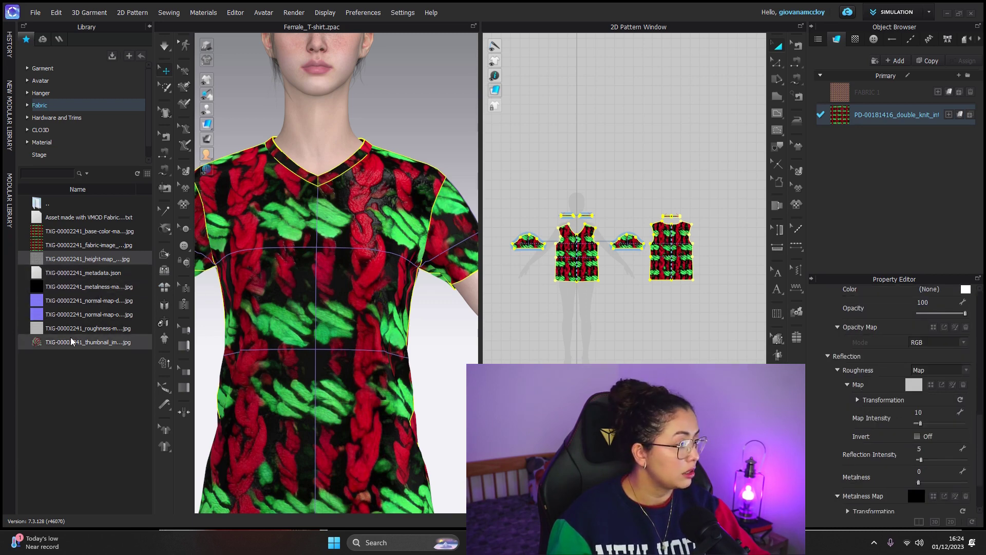
left_click_drag(40, 334, 915, 386)
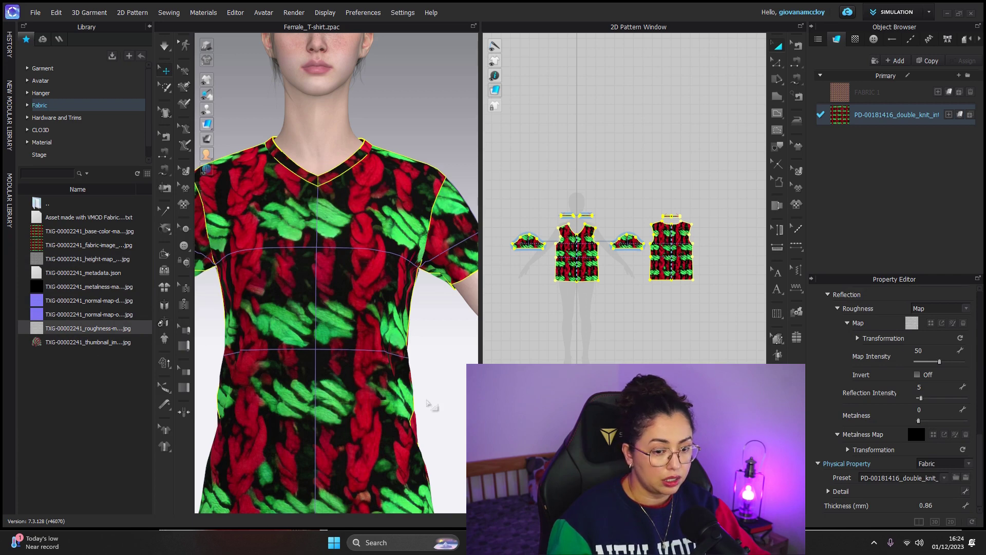
left_click(38, 287)
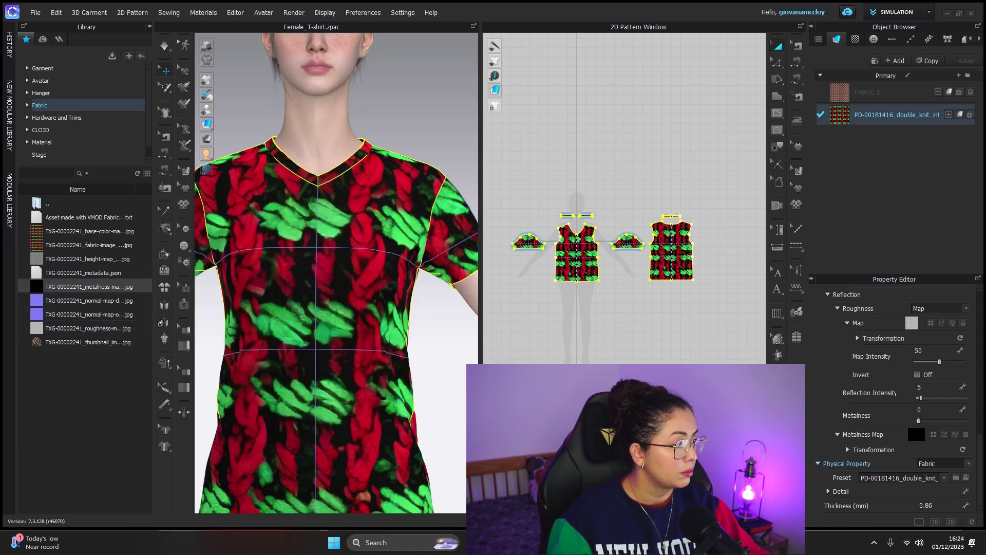
left_click_drag(913, 437, 914, 437)
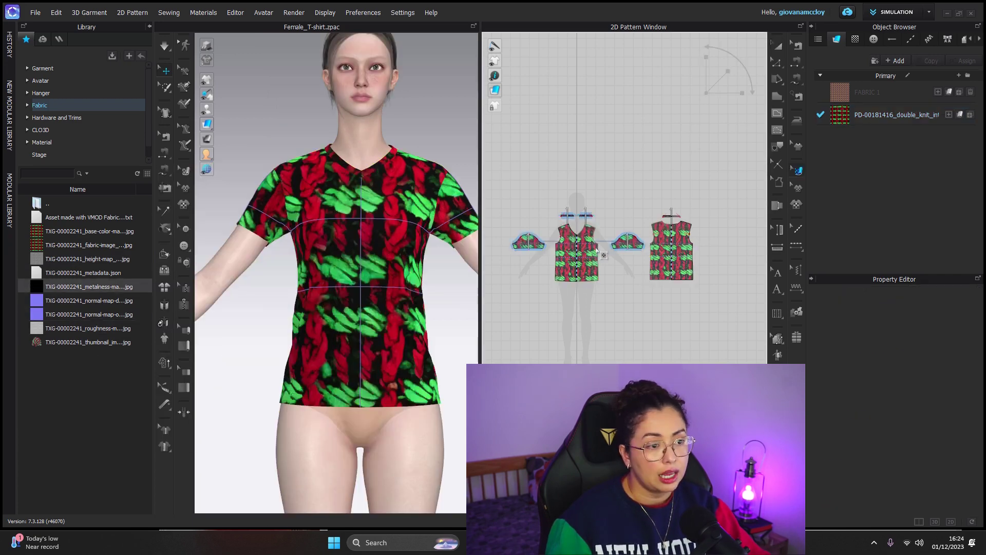
Scale down the knit texture on the T-shirt, rotate it 90 degrees and inspect it up close on the avatar
left_click_drag(729, 72, 717, 84)
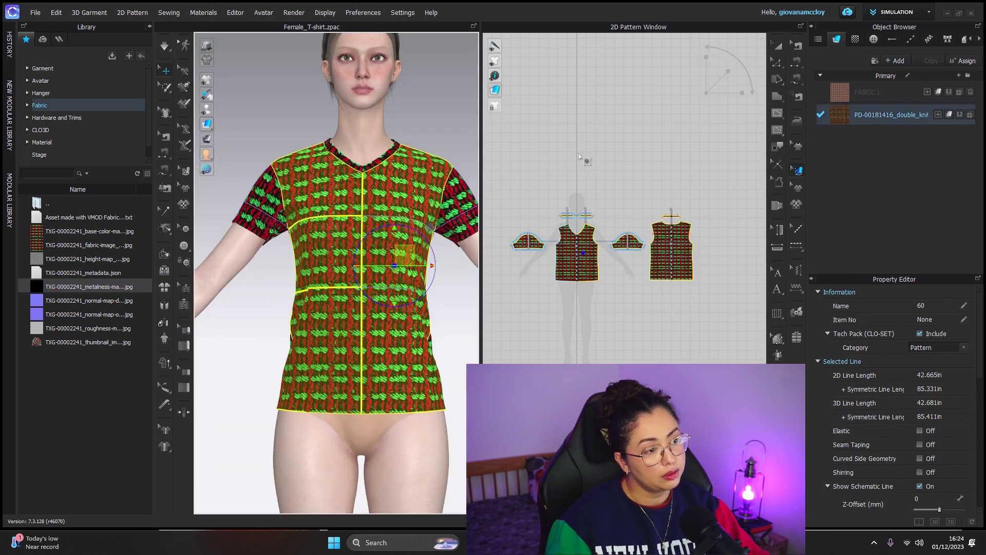
left_click(580, 157)
left_click(569, 276)
scroll(344, 229, "up", 3)
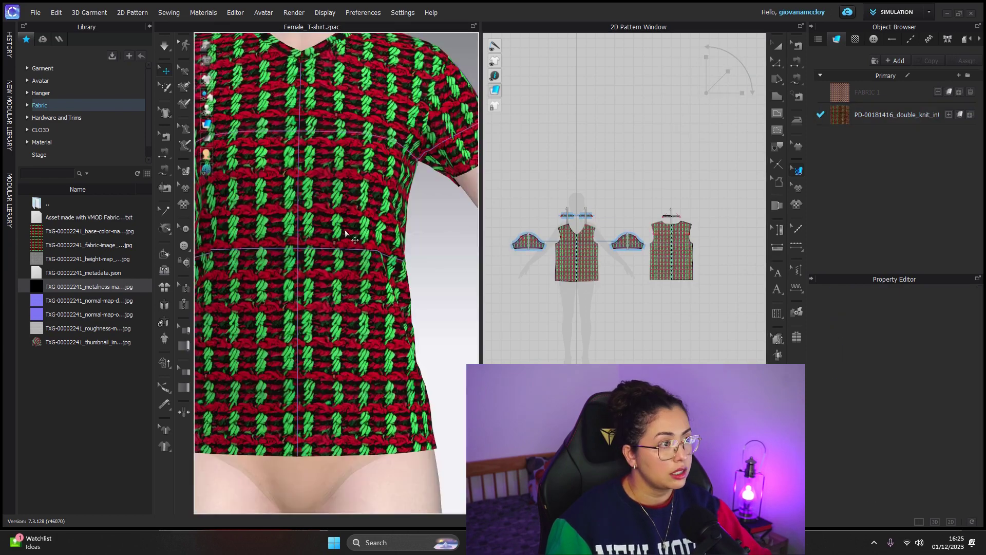
left_click_drag(344, 230, 286, 269)
scroll(315, 281, "up", 10)
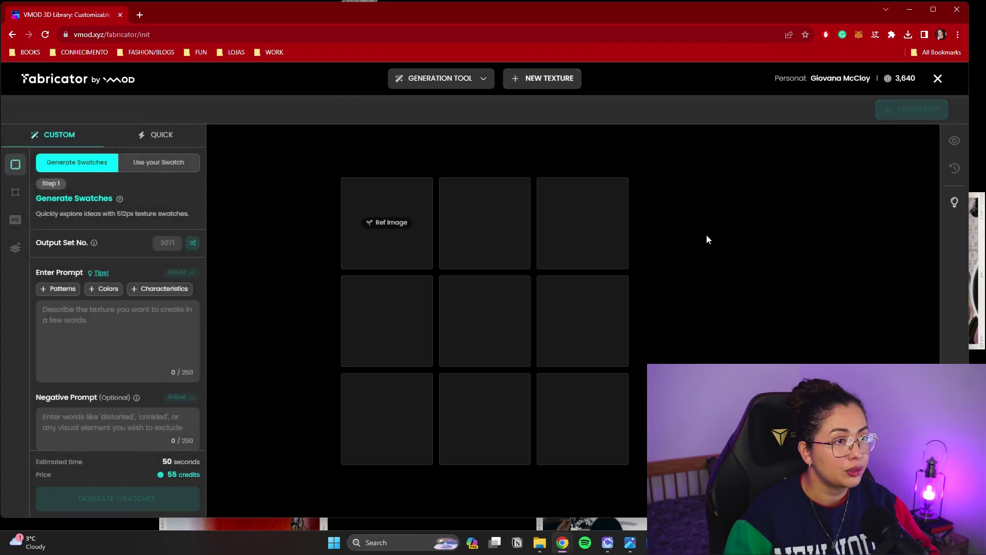
Switch to VMOD Fabricator, upload the floral fabric photo 20231201_163442.jpg as a custom swatch and select it for texturing
left_click(155, 137)
left_click(116, 146)
left_click(181, 164)
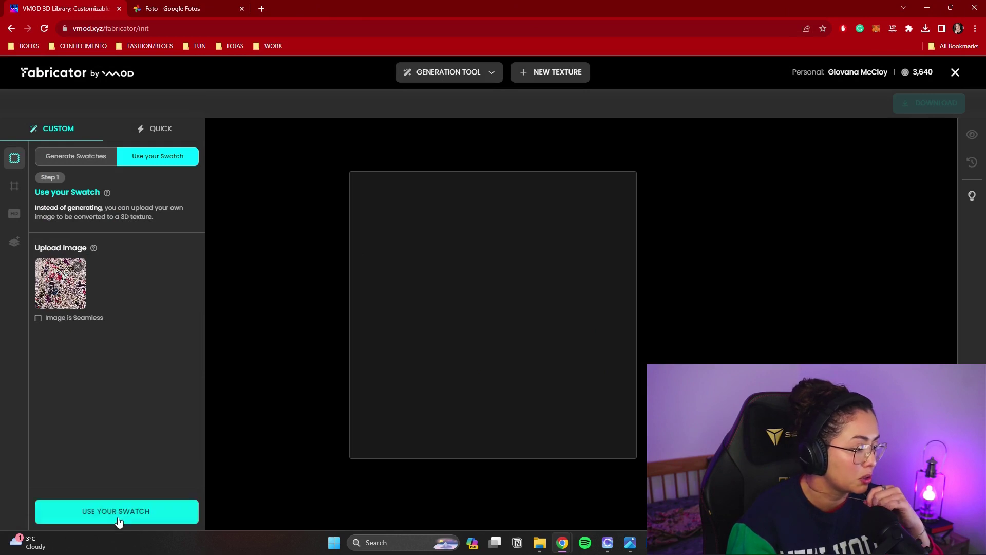
left_click_drag(842, 8, 638, 8)
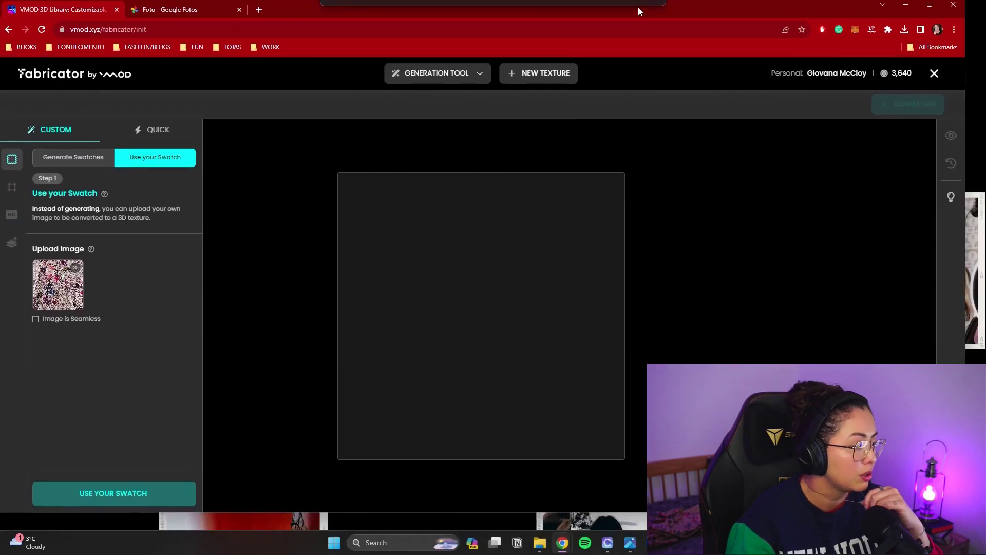
left_click(116, 511)
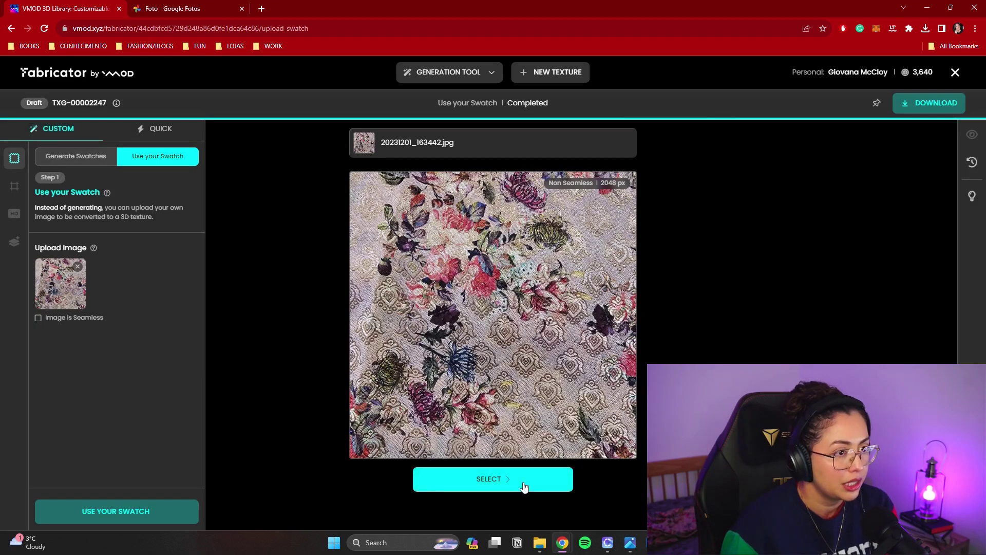
left_click(524, 486)
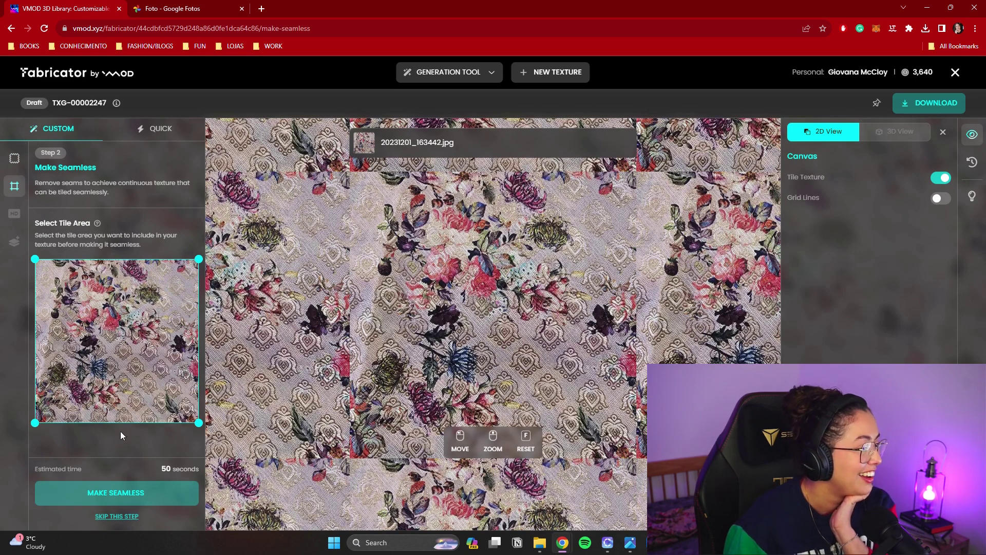
Make the whole floral swatch seamless, accepting the 512 px resize, and inspect the tiled result
left_click(114, 500)
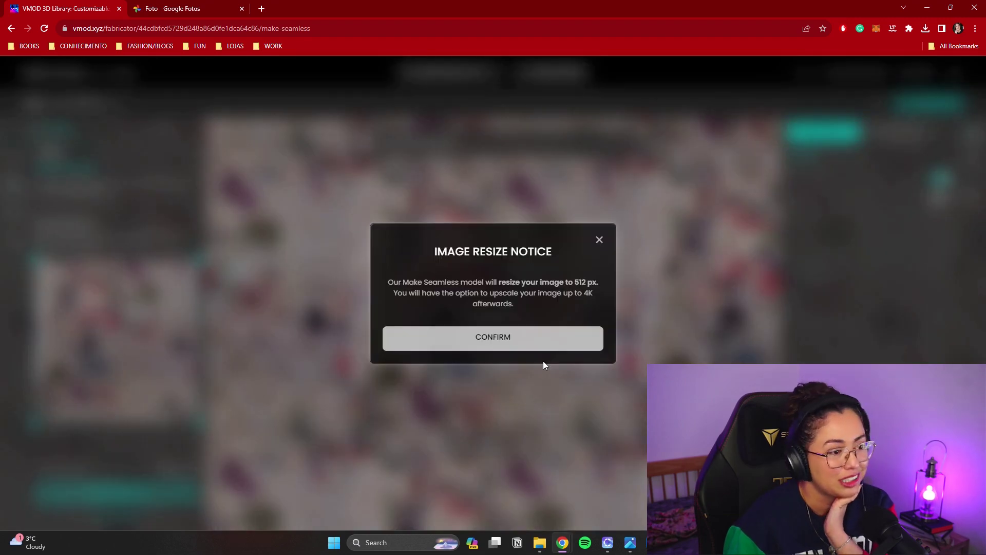
left_click(526, 339)
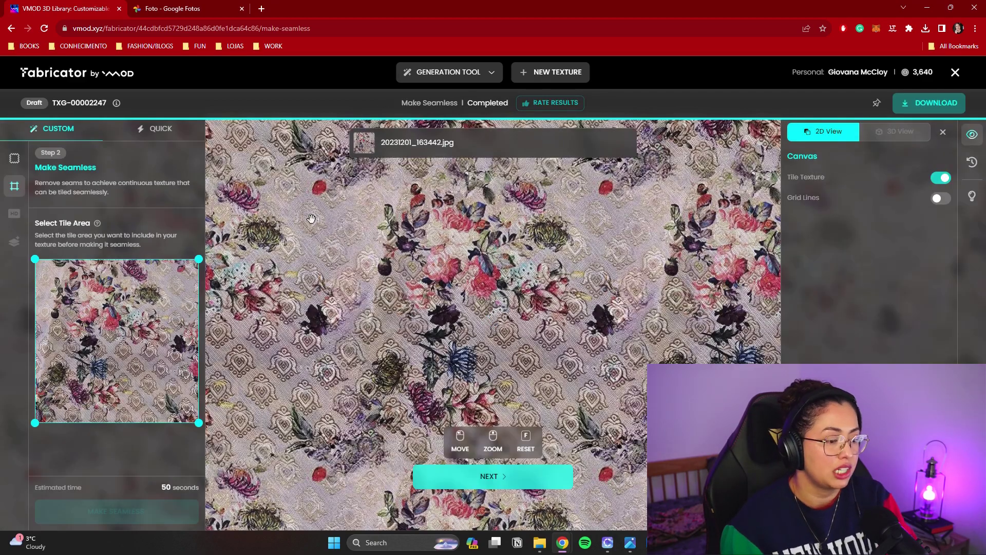
scroll(509, 285, "down", 4)
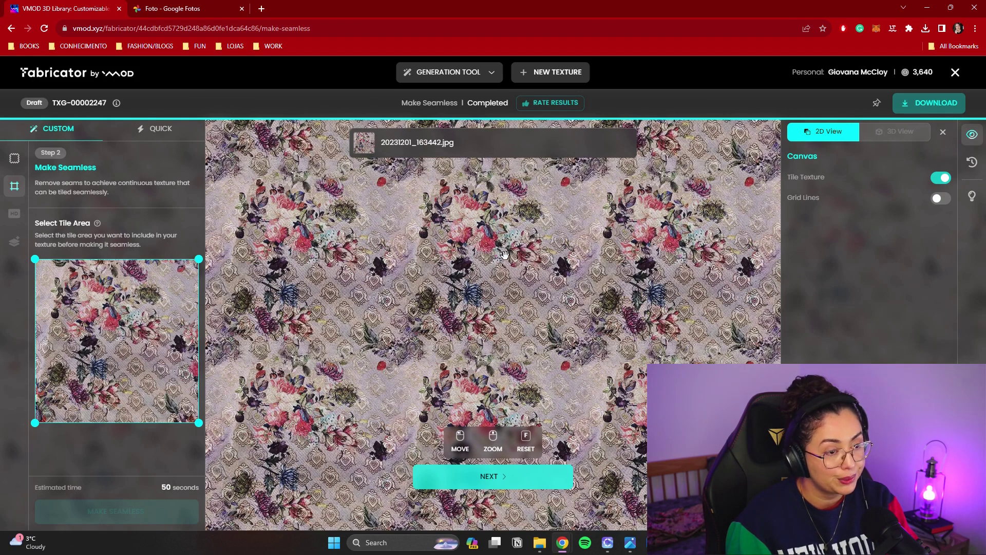
scroll(505, 255, "up", 5)
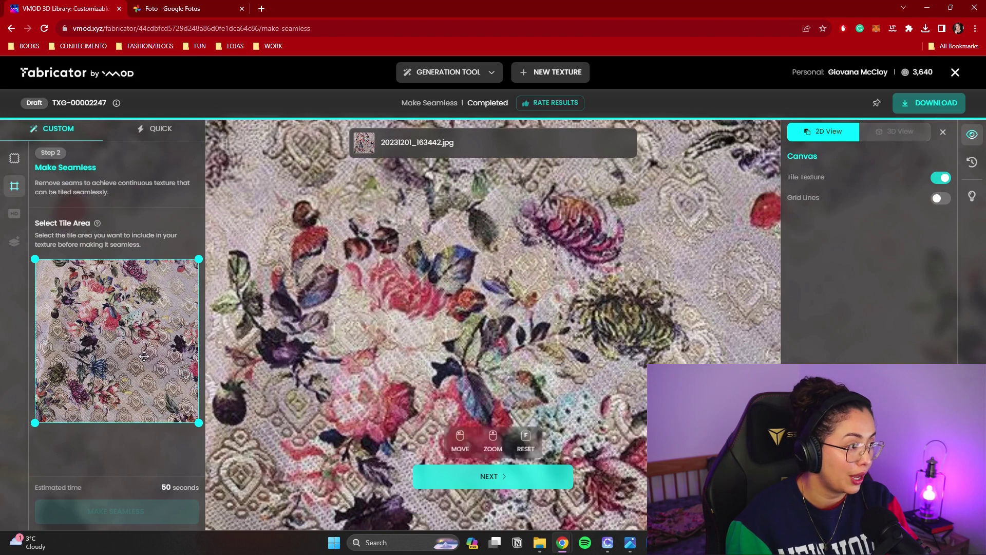
Shrink the tile area to about three quarters of the swatch's width around the main flowers and make it seamless again
double_click(667, 19)
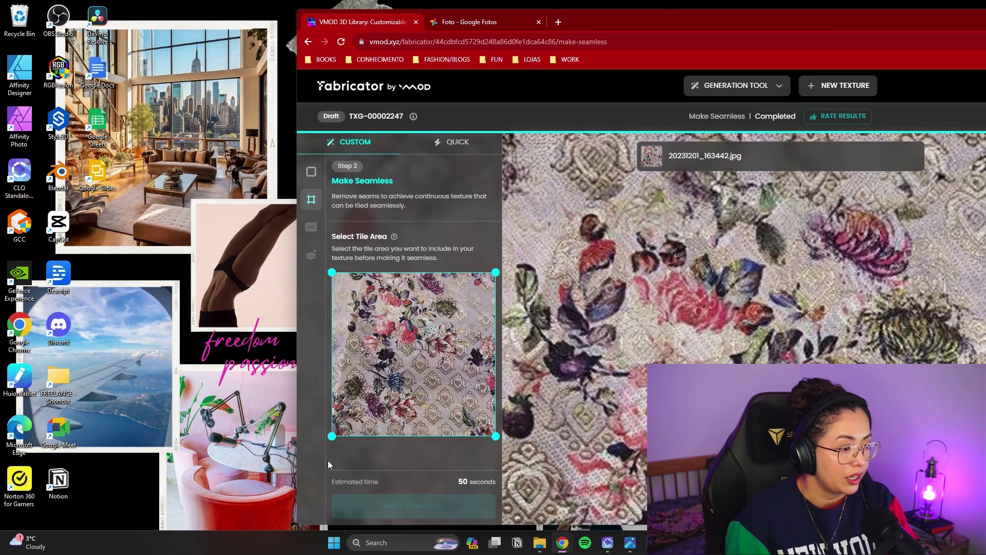
left_click_drag(332, 437, 347, 393)
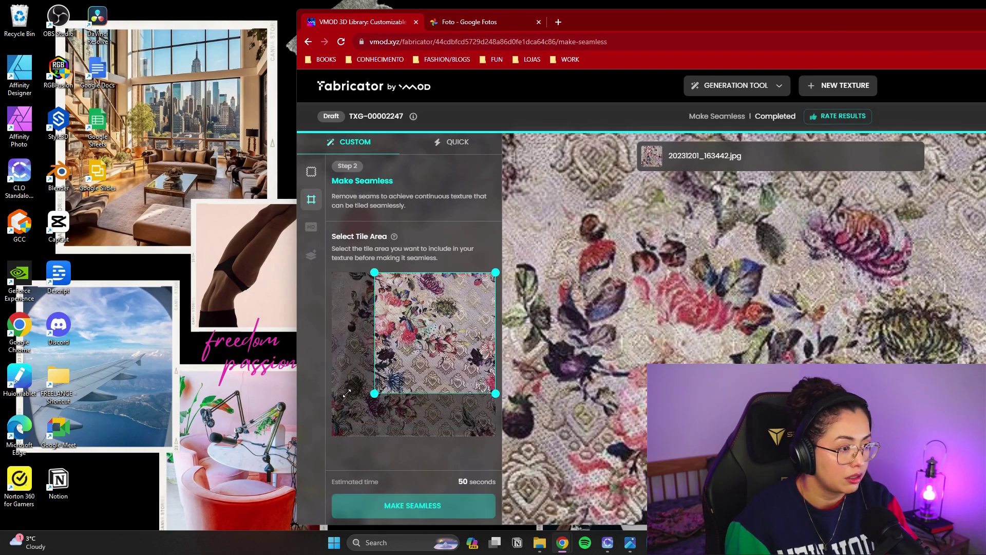
left_click_drag(428, 350, 397, 351)
mouse_move(464, 395)
left_mouse_down()
mouse_move(473, 393)
mouse_move(465, 388)
left_mouse_up()
left_click(412, 505)
left_click(810, 339)
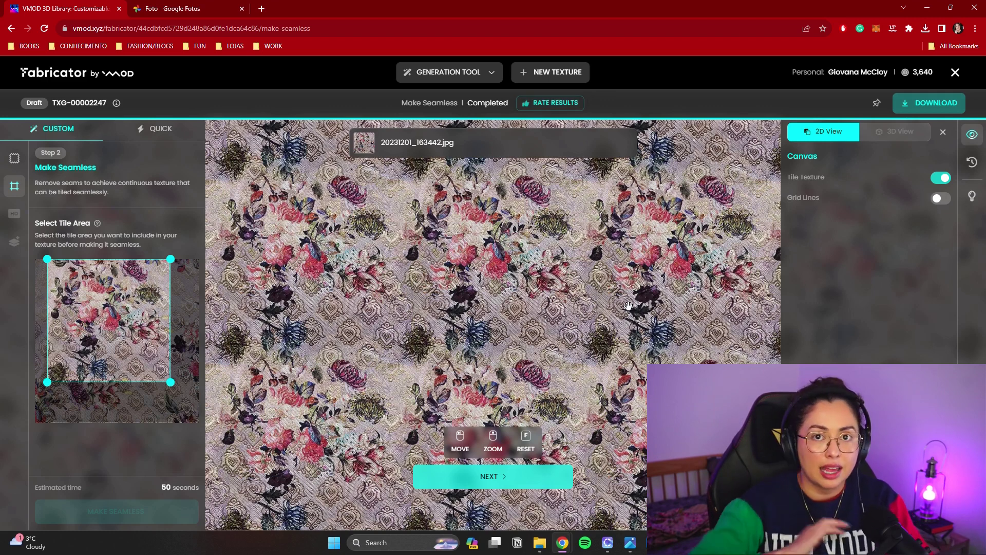
Upscale the seamless floral texture to 2K and generate its PBR maps as a metallic texture
left_click(489, 478)
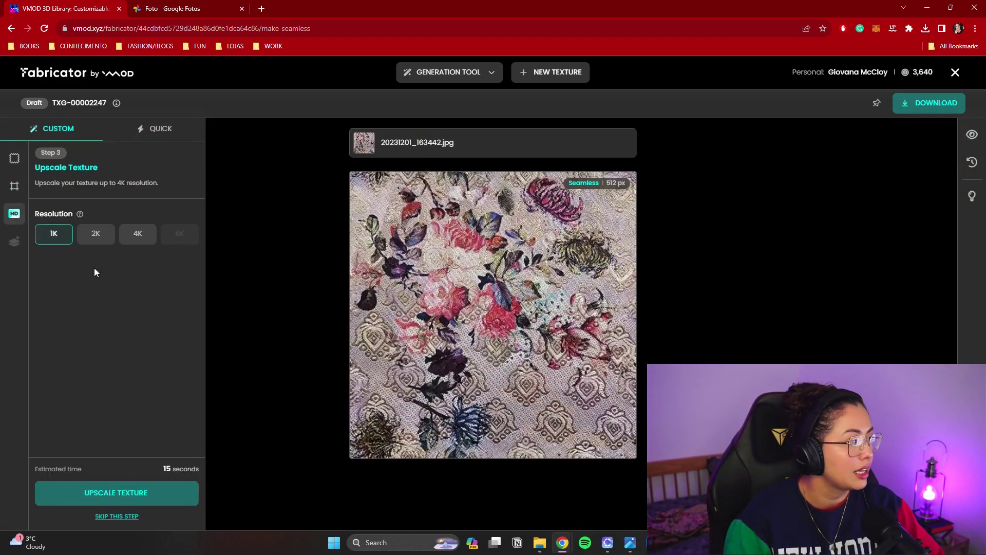
left_click(127, 501)
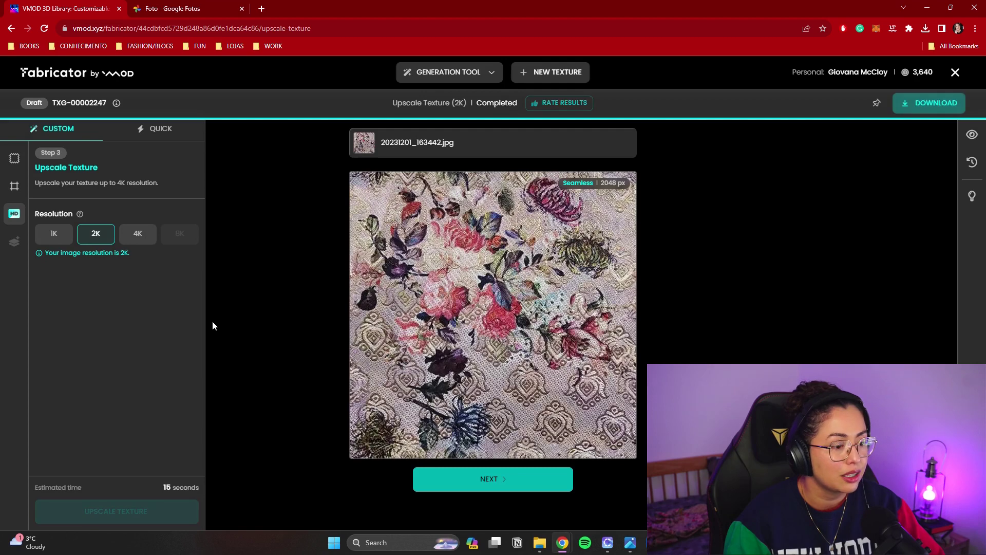
left_click(525, 486)
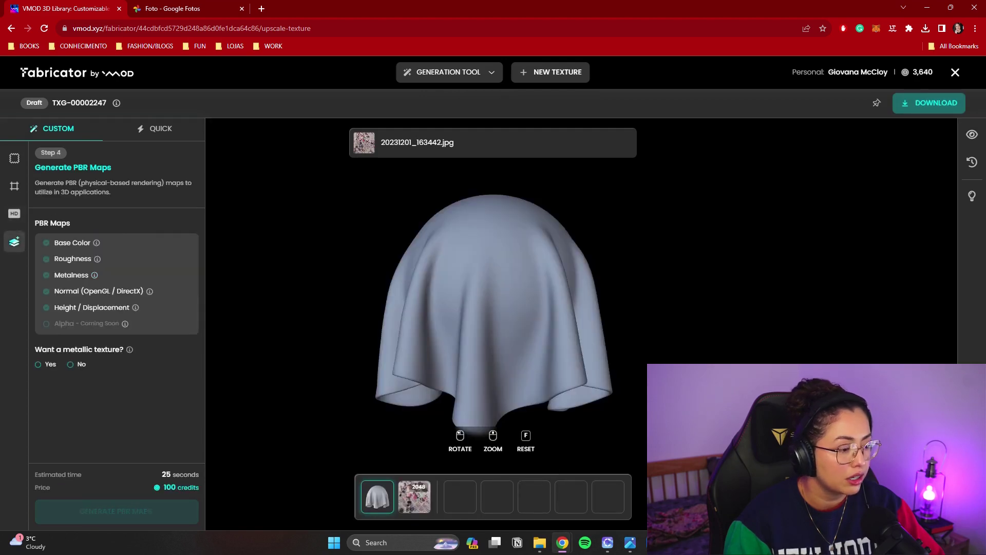
left_click(39, 364)
left_click(134, 514)
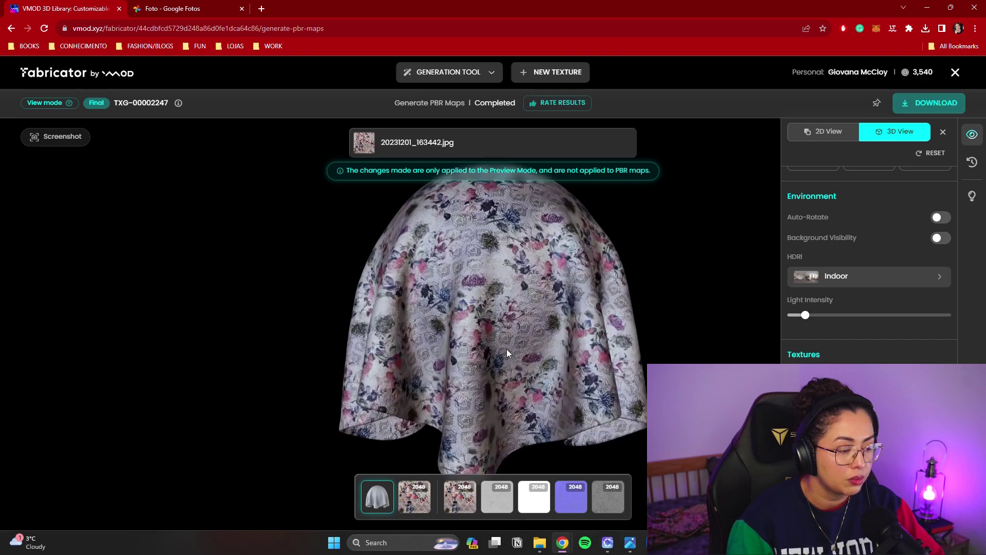
Examine the metallic floral texture on the draped 3D preview and review its map and shader settings
scroll(507, 349, "up", 5)
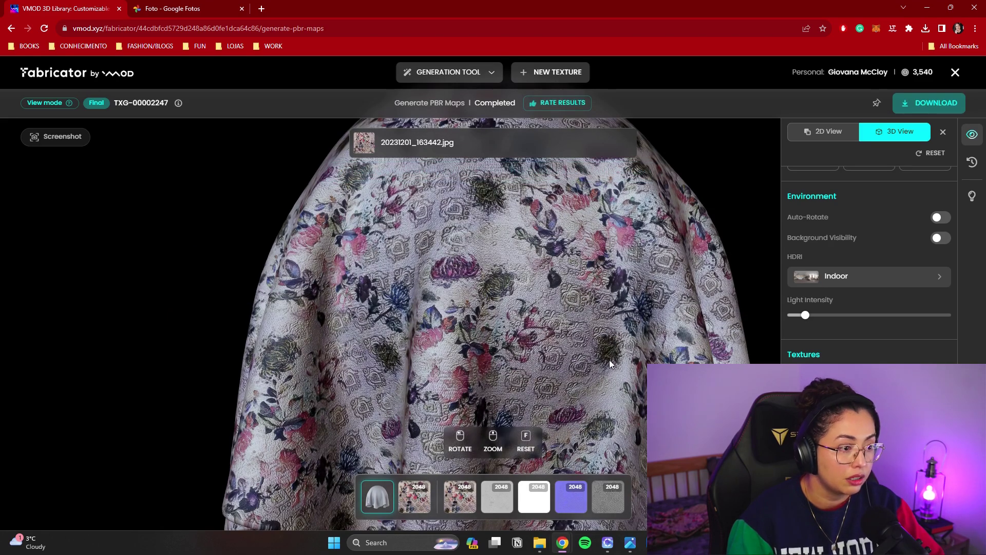
scroll(609, 360, "down", 2)
left_click_drag(609, 359, 610, 341)
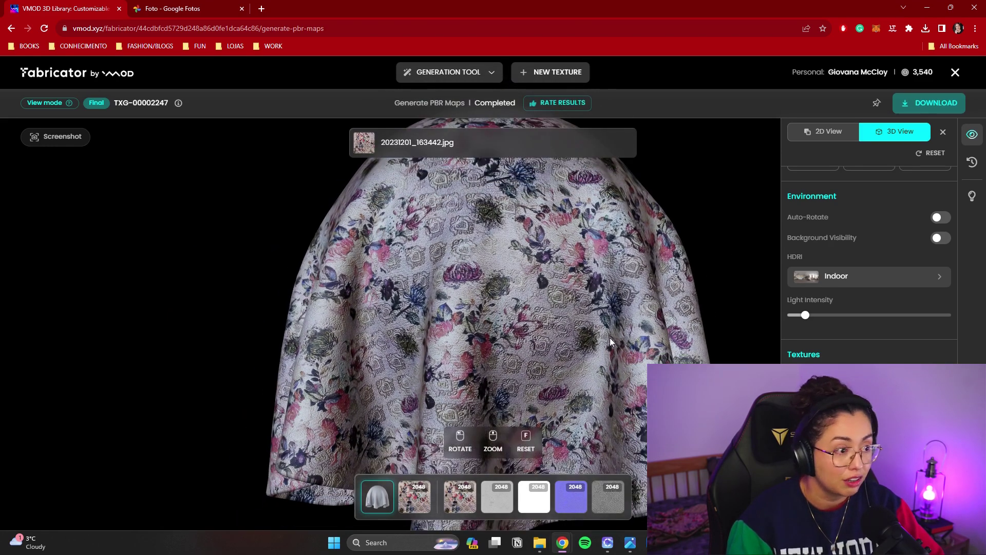
scroll(869, 257, "down", 2)
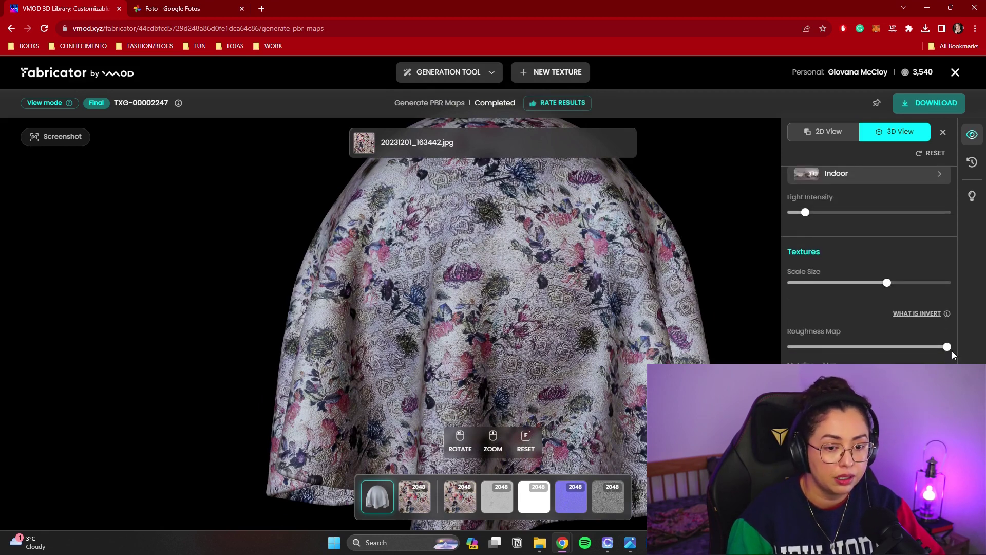
left_click(931, 152)
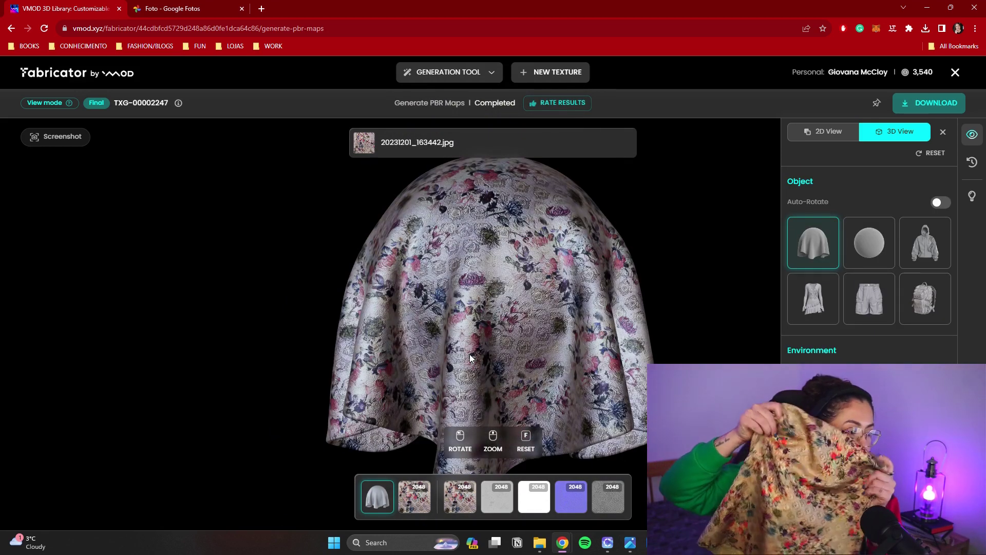
scroll(869, 241, "down", 1)
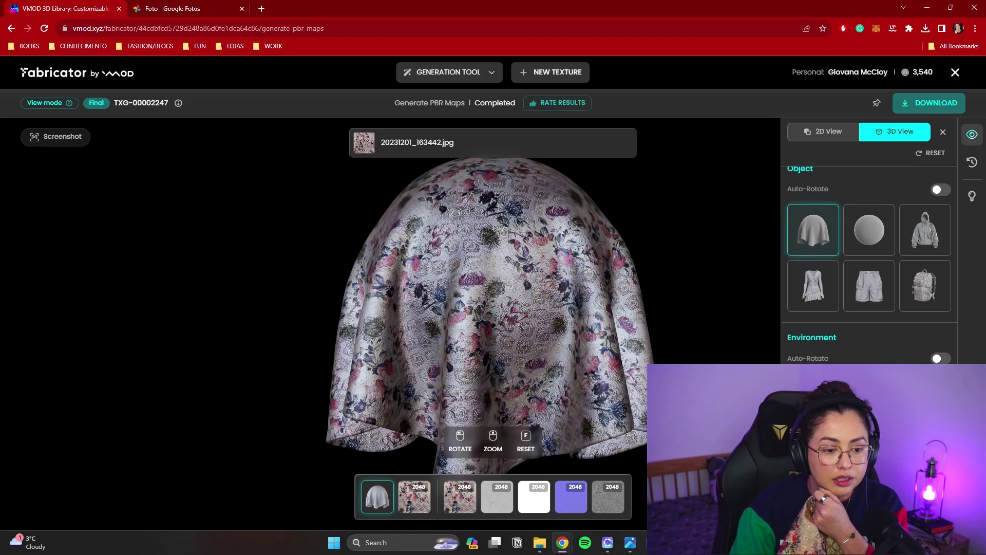
scroll(881, 349, "down", 4)
scroll(848, 357, "down", 3)
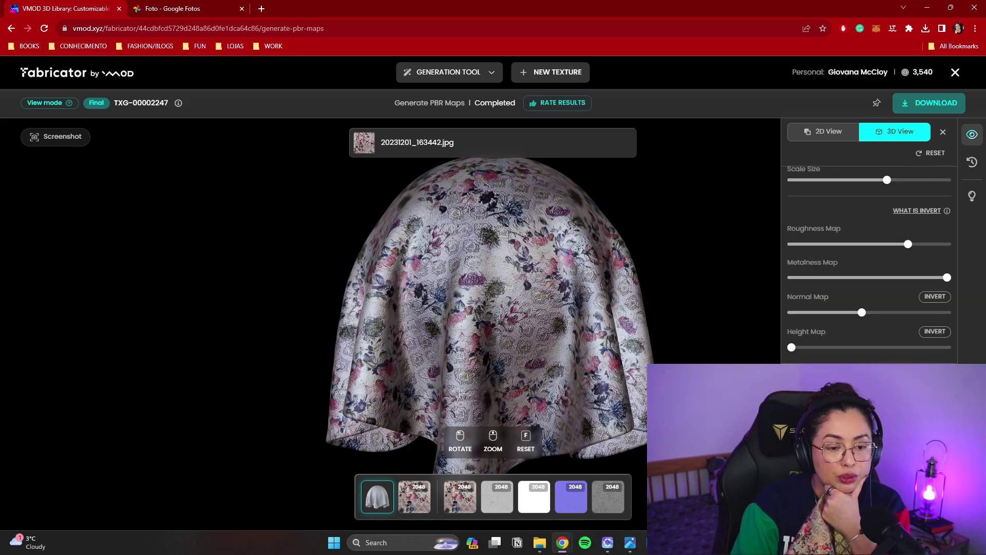
scroll(869, 267, "down", 2)
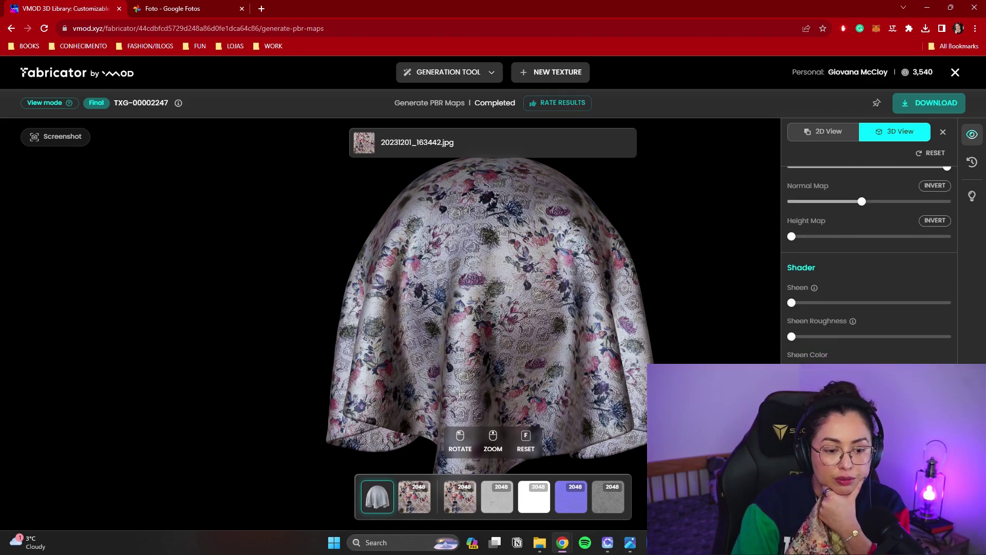
scroll(869, 267, "up", 3)
Download the 2K PBR maps of the TXG-00002247 texture
left_click(929, 102)
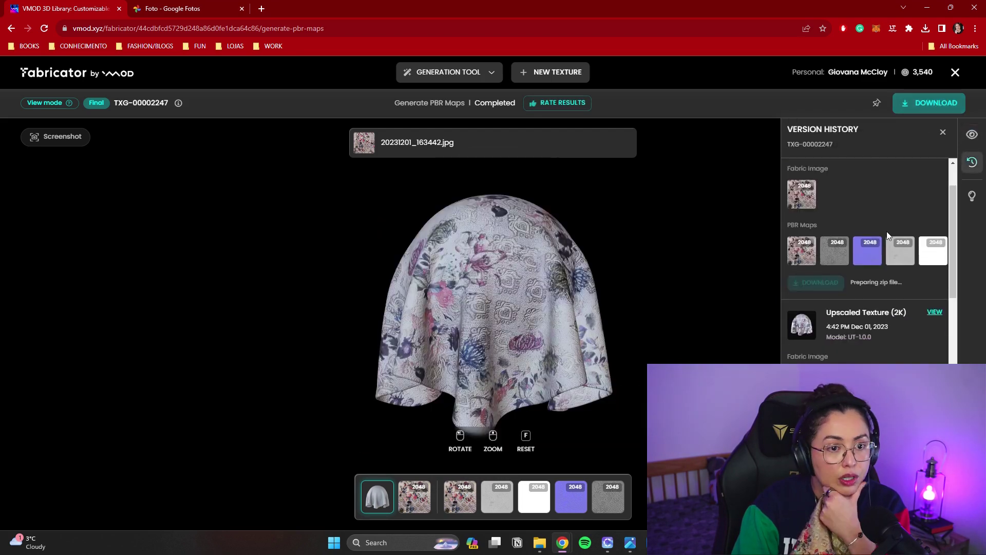
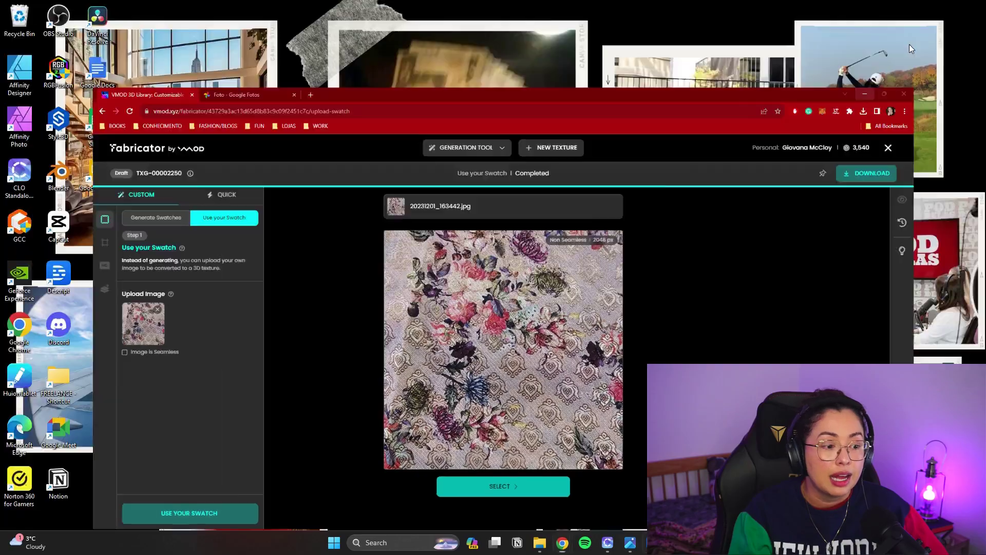
Switch to CLO, add a new blank fabric and open the Fabricator_TXG-00002247_2048 folder inside TexturesPrints
left_click(618, 543)
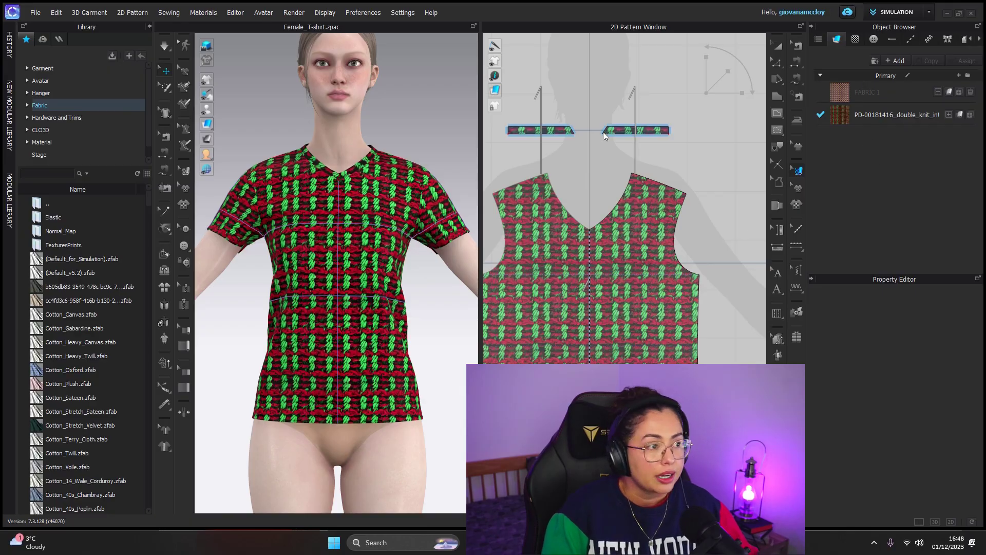
left_click(938, 92)
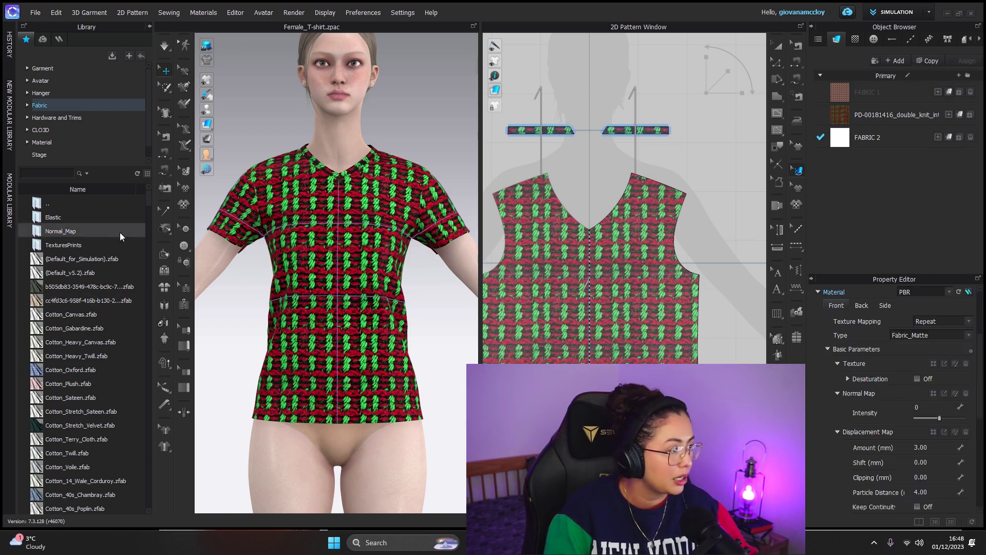
double_click(87, 246)
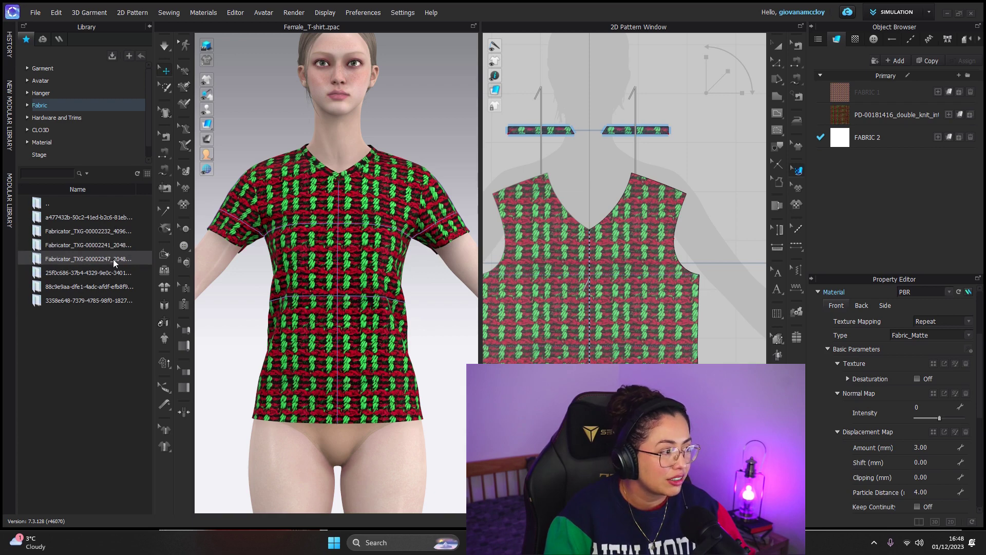
double_click(110, 258)
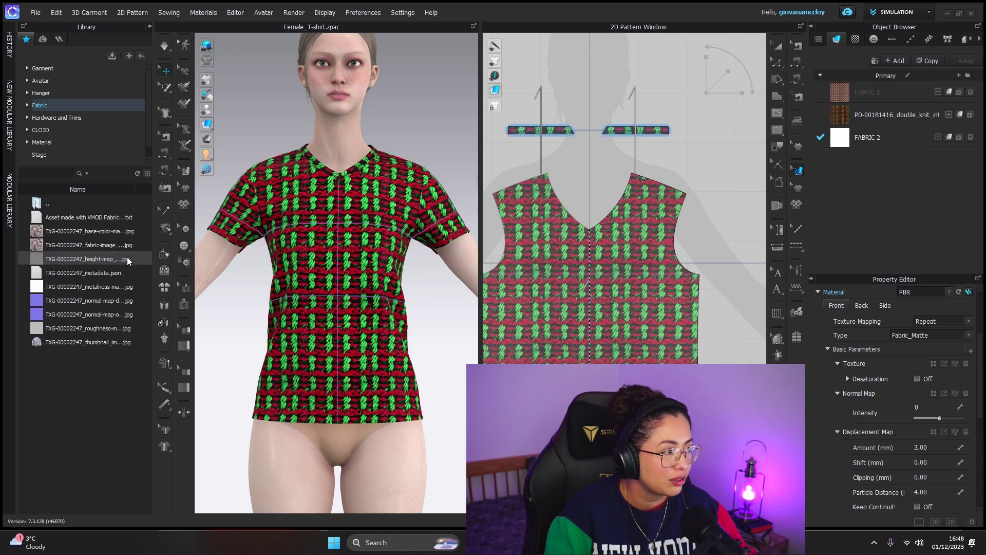
Assign the TXG-00002247 base-color image as FABRIC 2's texture and the DirectX normal image as its normal map
left_click(42, 230)
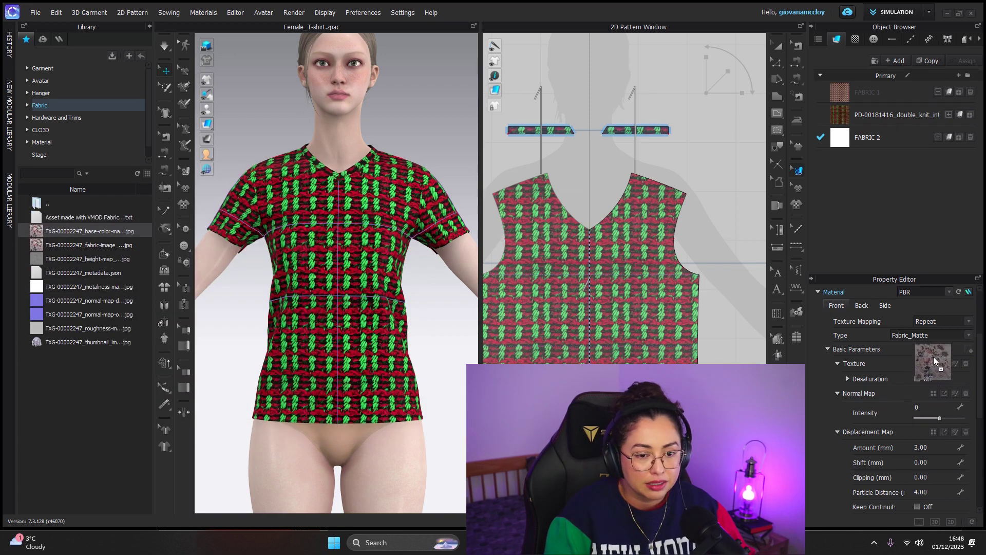
left_click_drag(932, 367, 924, 365)
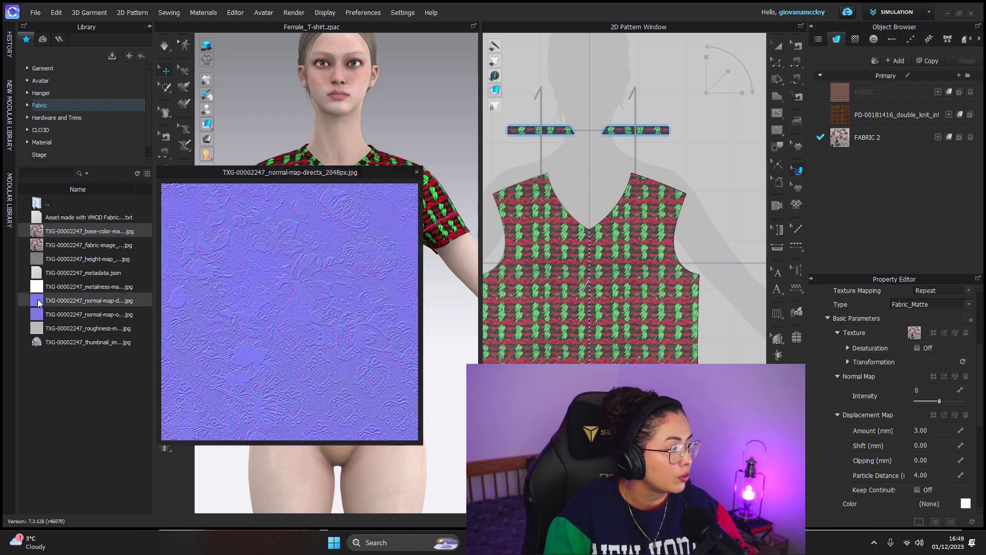
mouse_move(39, 315)
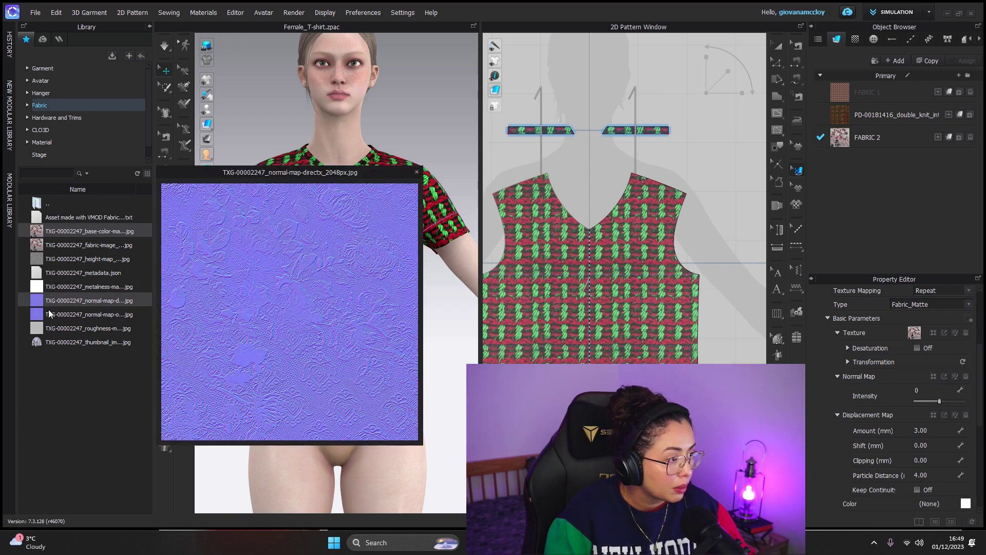
left_click_drag(927, 377, 927, 377)
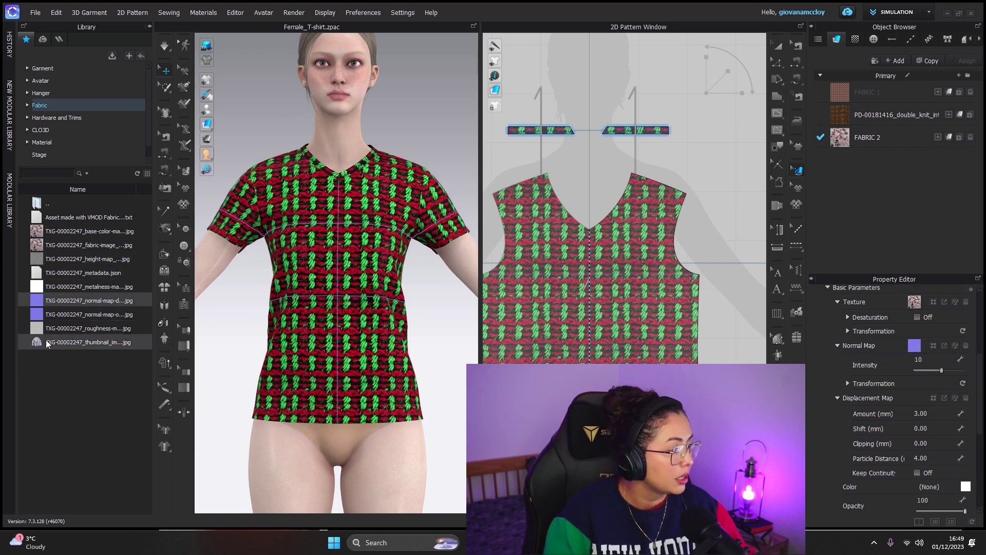
Apply the TXG-00002247 height, roughness and metalness images to FABRIC 2's displacement, roughness and metalness maps
left_click_drag(87, 259, 923, 397)
scroll(896, 451, "down", 3)
scroll(882, 467, "down", 3)
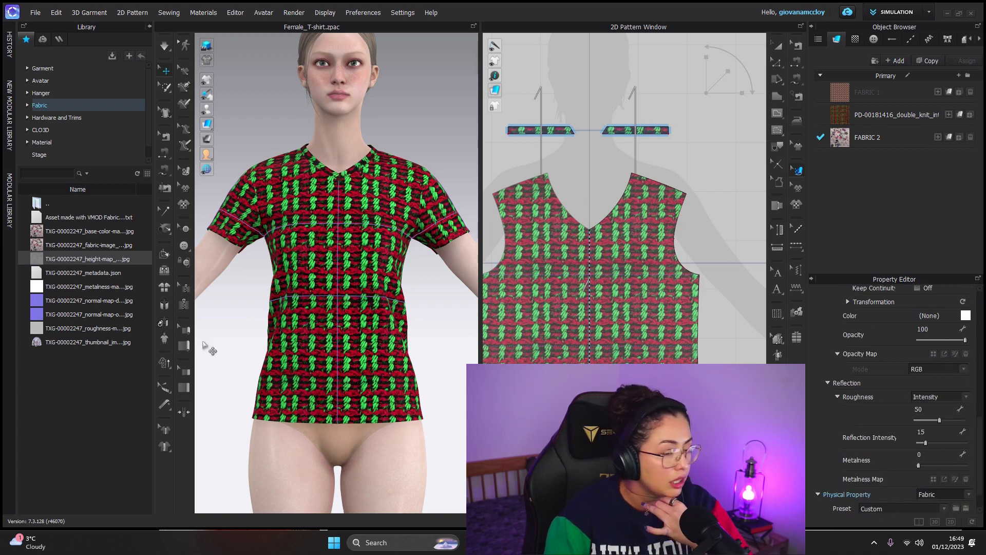
left_click_drag(44, 331, 908, 411)
scroll(893, 411, "down", 2)
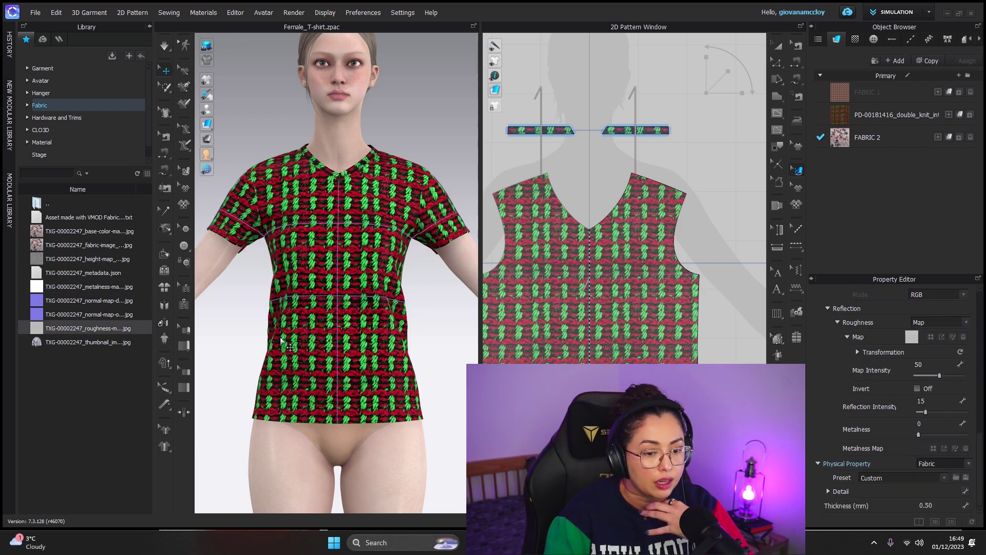
left_click_drag(39, 288, 918, 451)
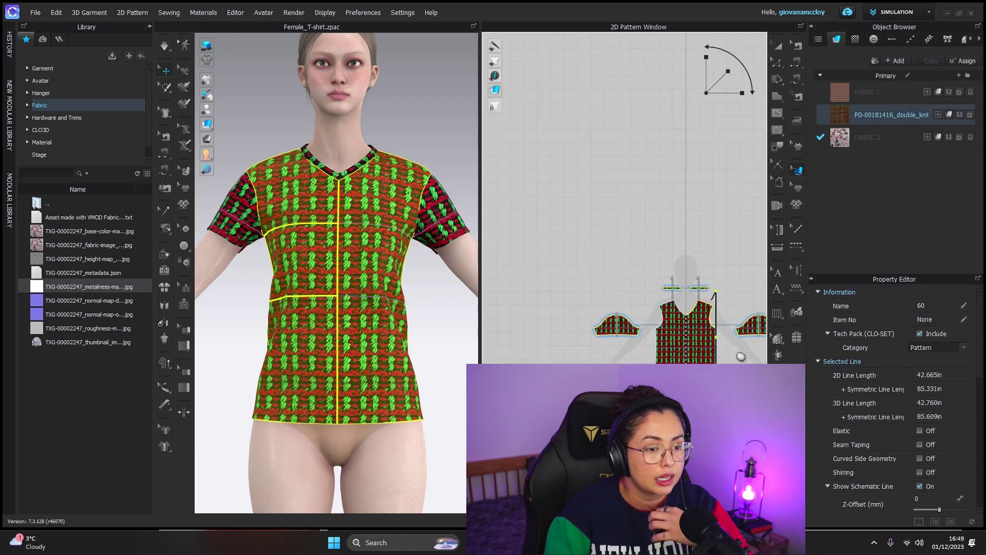
Select all the T-shirt's 2D pattern pieces and assign FABRIC 2 to them
scroll(740, 356, "down", 2)
left_click(718, 256)
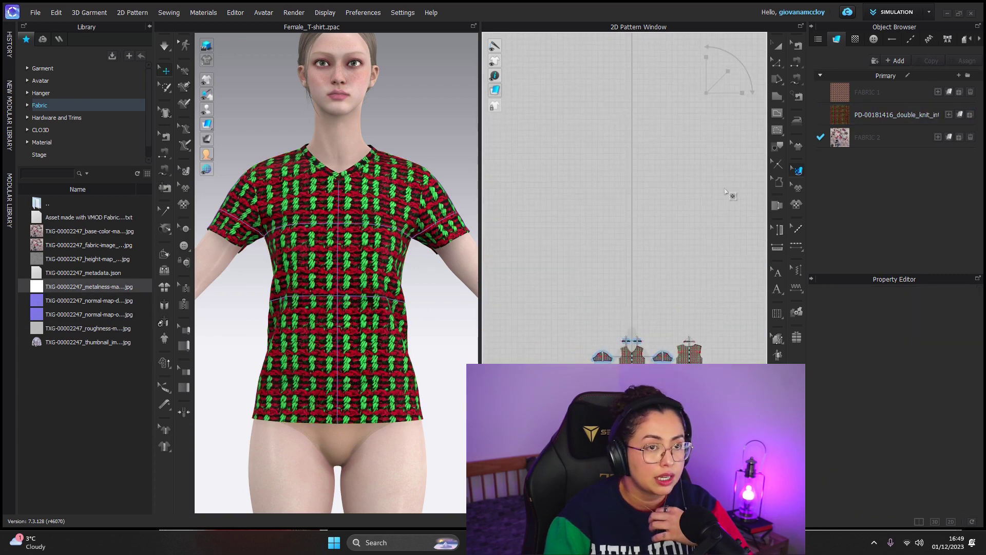
left_click_drag(652, 271, 606, 273)
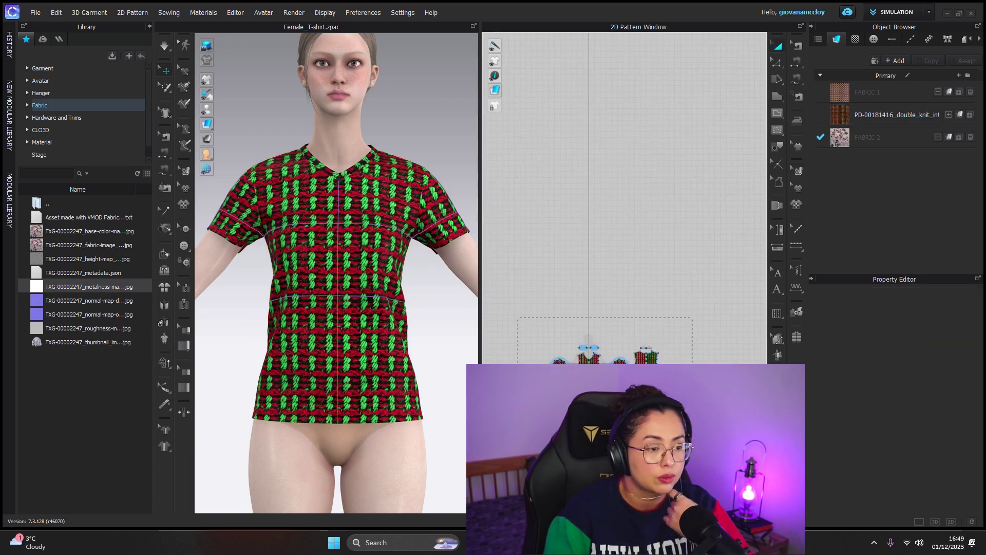
key("ctrl+a")
left_click(958, 137)
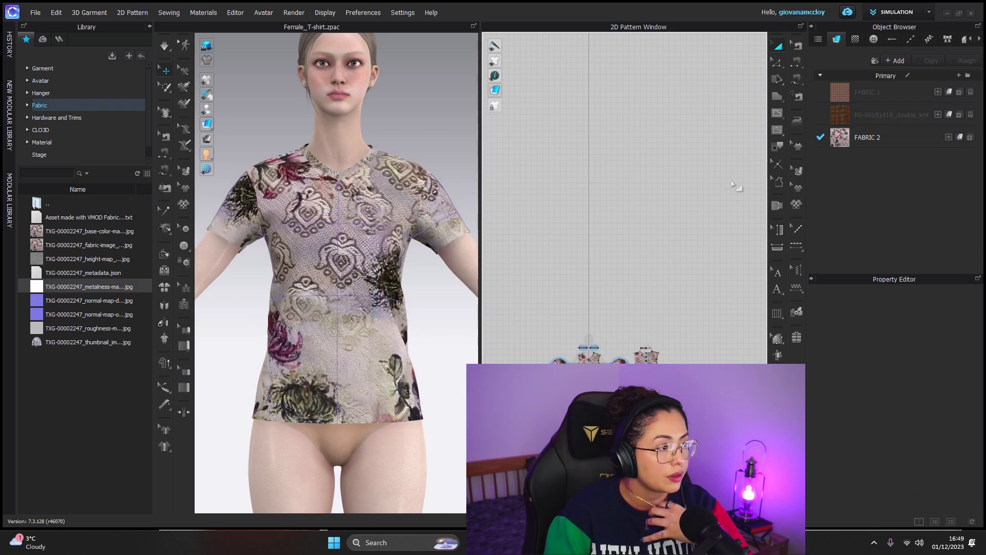
Scale down the floral texture with Edit Texture, rotate it to run diagonally, and check the print on the 3D T-shirt
left_click(796, 171)
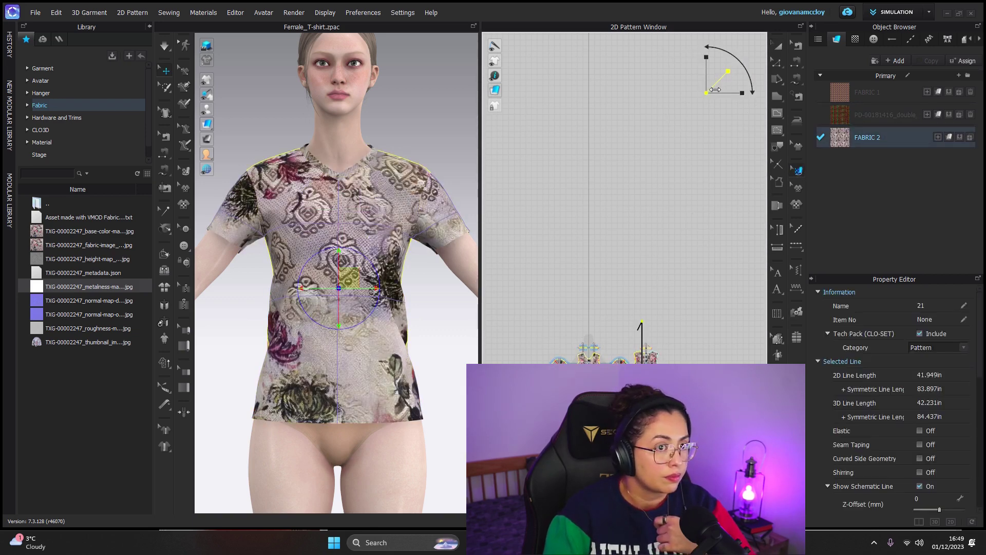
left_click_drag(715, 89, 716, 90)
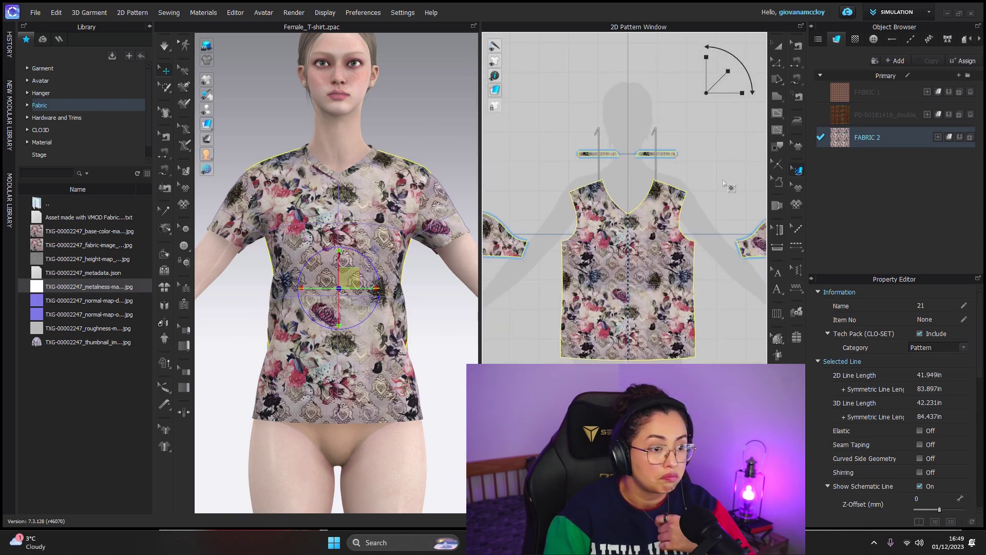
left_click_drag(725, 76, 717, 87)
scroll(327, 286, "up", 2)
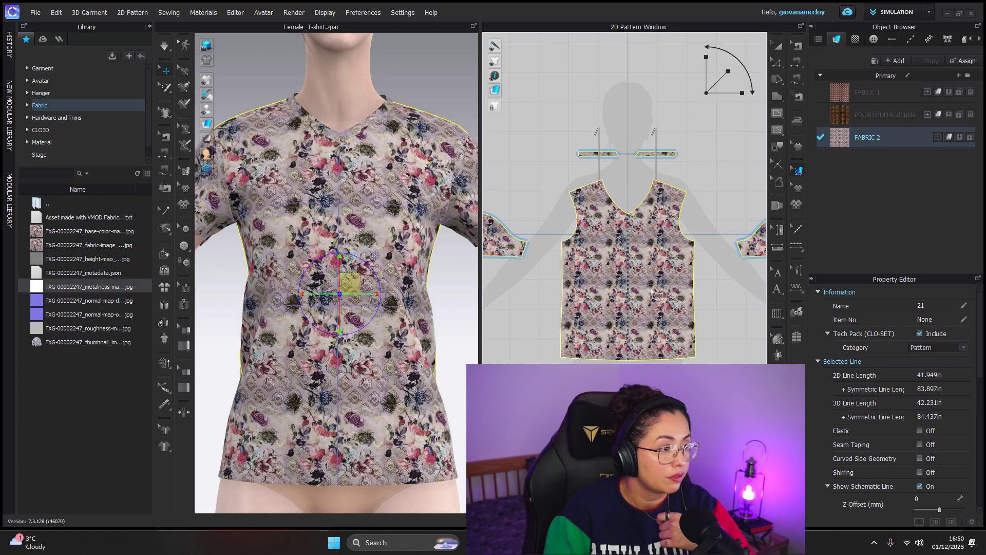
scroll(357, 278, "up", 5)
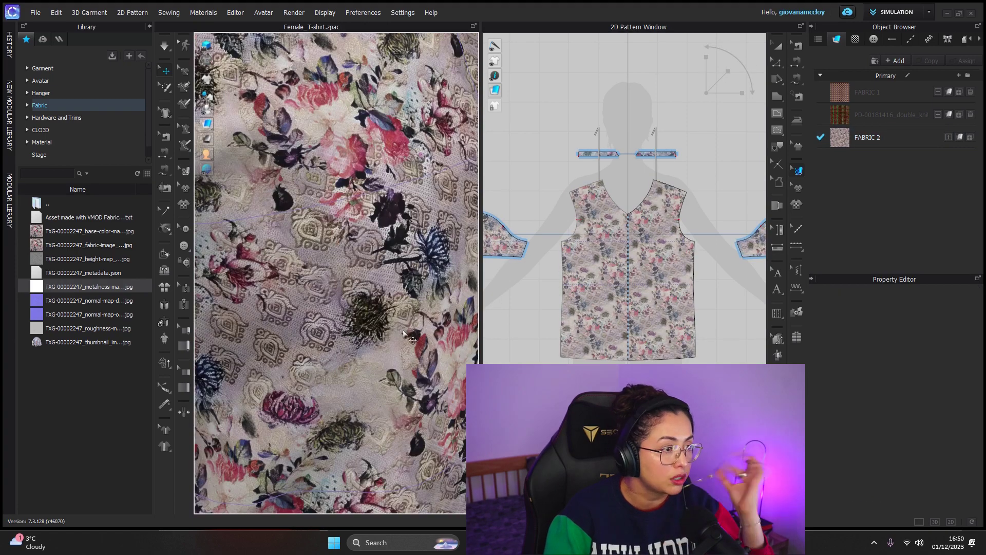
scroll(352, 315, "down", 3)
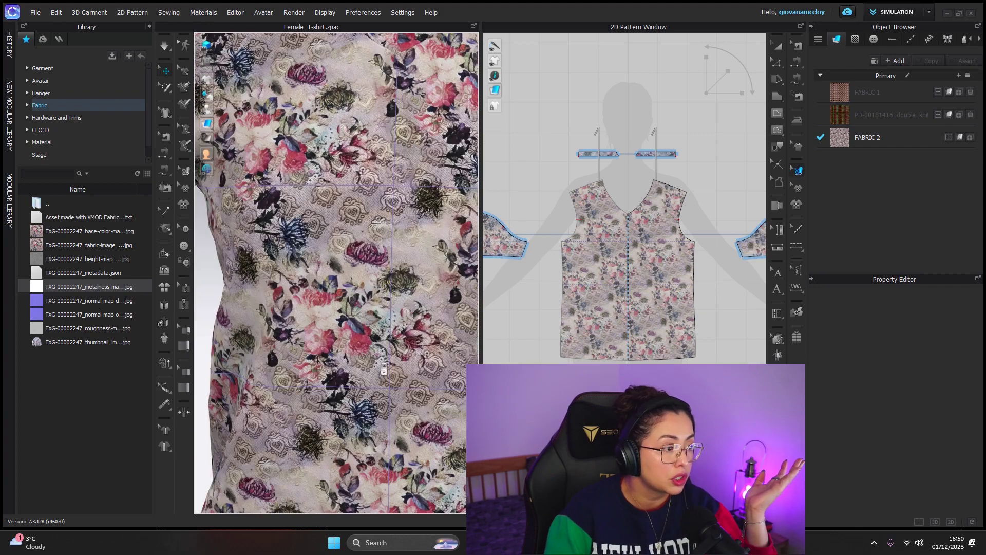
scroll(381, 365, "down", 3)
scroll(337, 340, "up", 2)
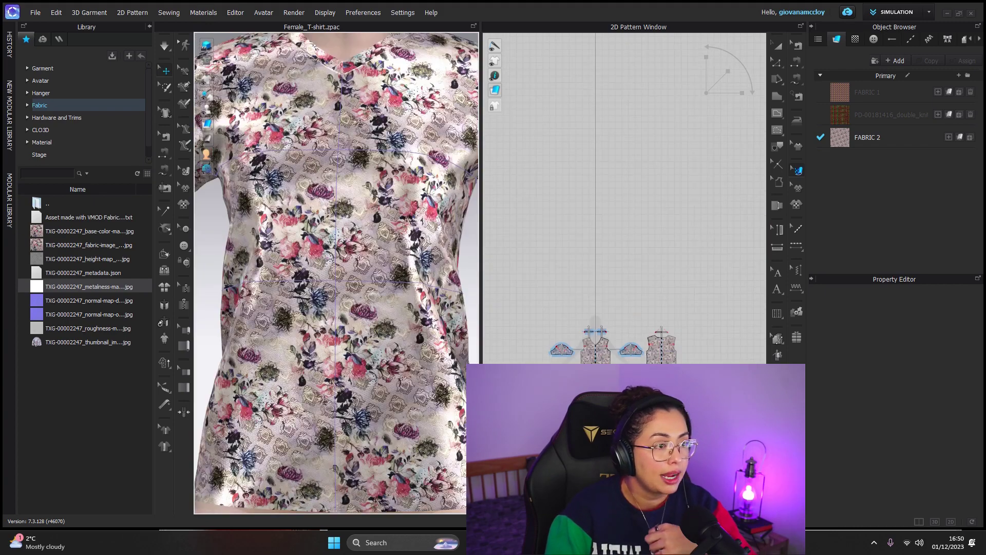
key("alt+Tab")
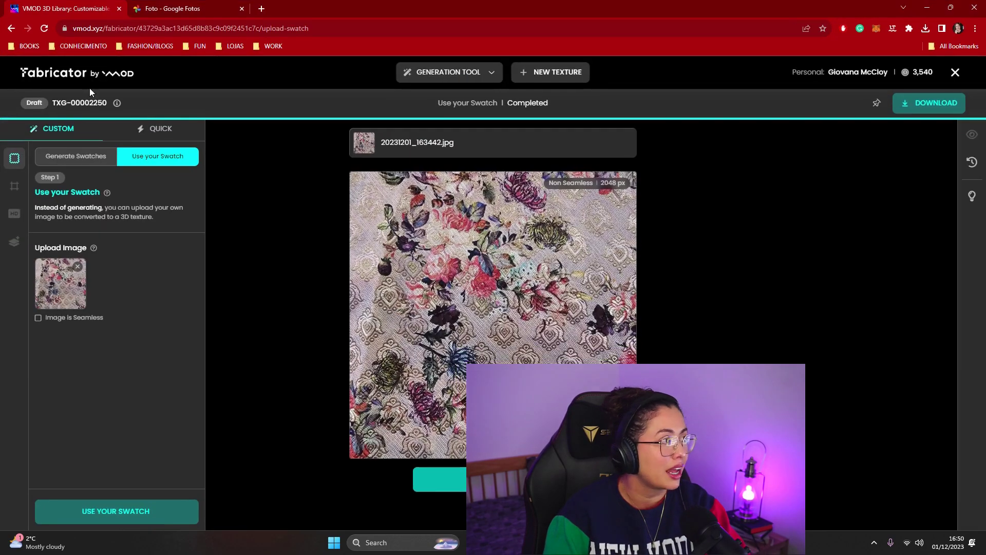
left_click(85, 29)
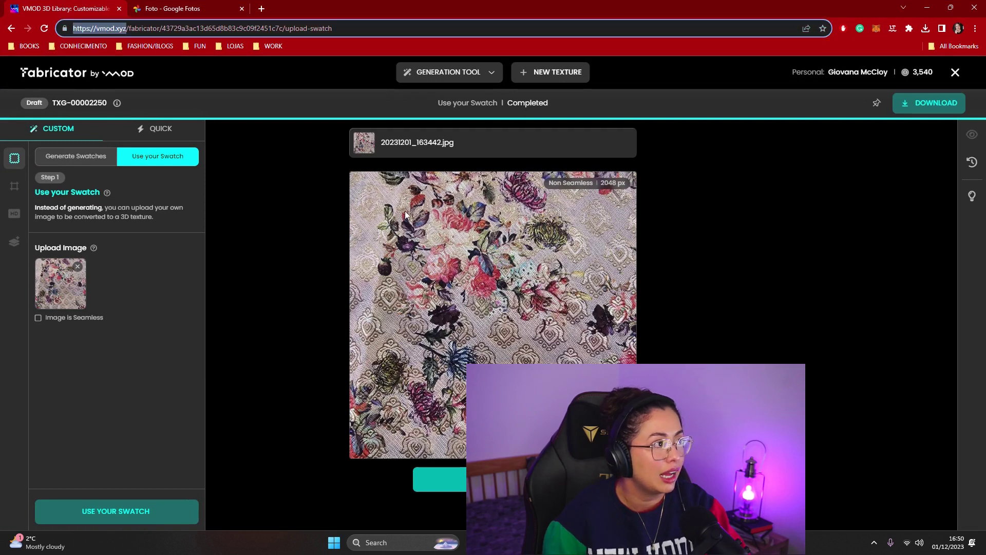